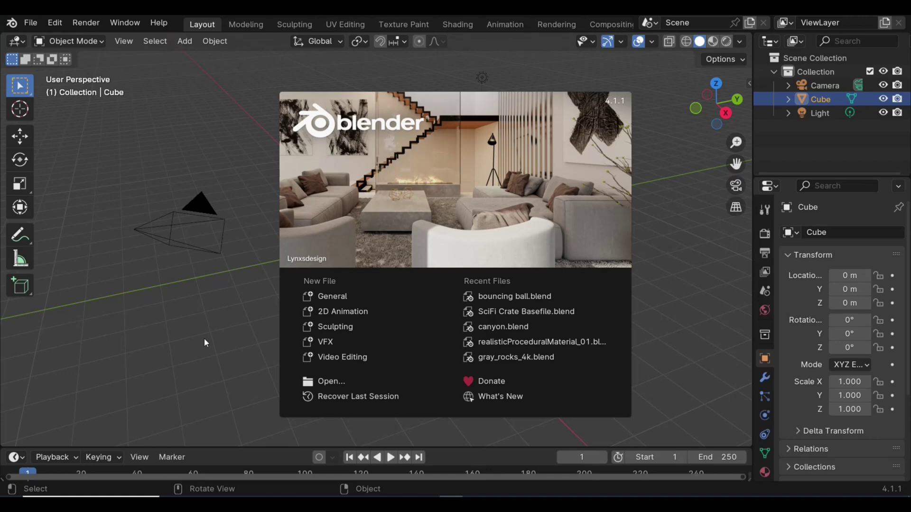
Step: Dismiss the splash screen, switch to front view and delete the default cube
click(206, 342)
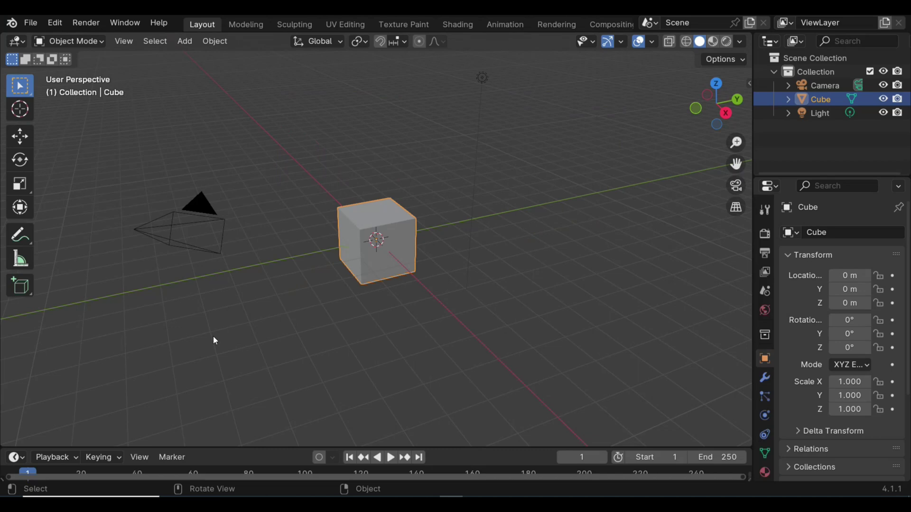
key(KP_1)
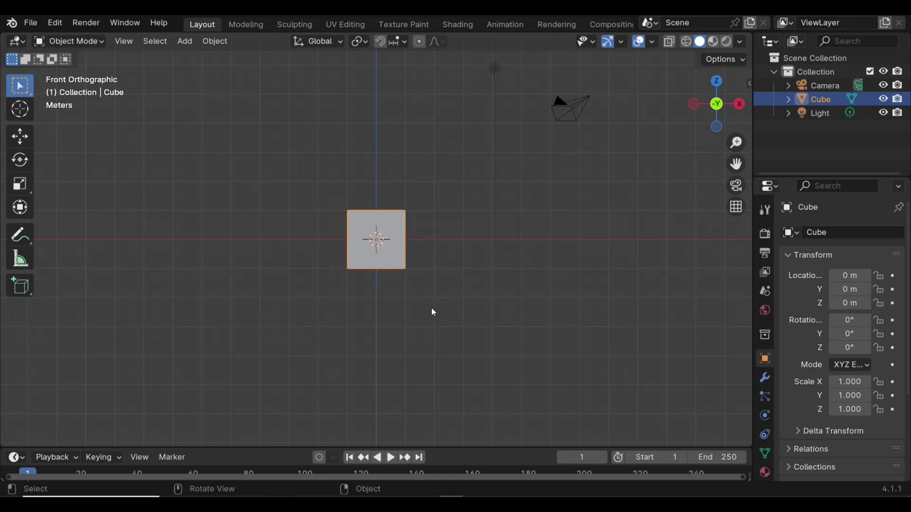
key(Delete)
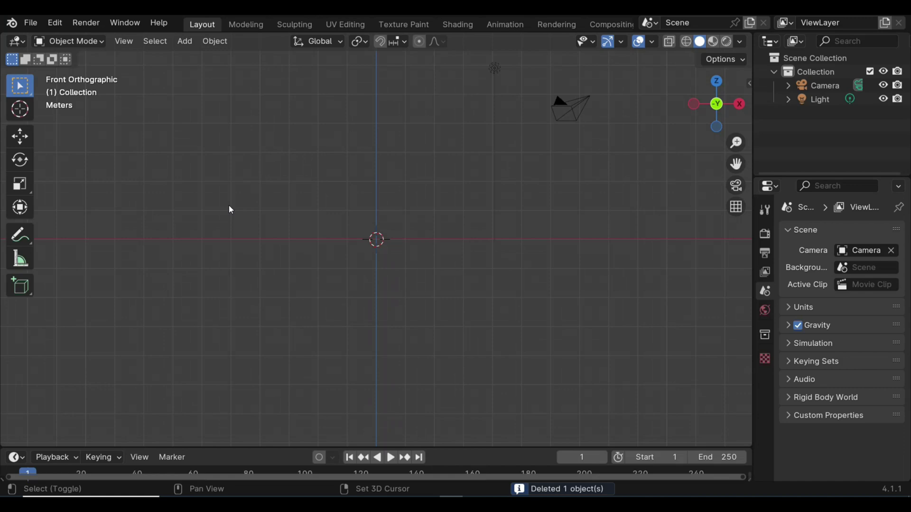
Step: Add a UV sphere at the scene origin
key(shift+a)
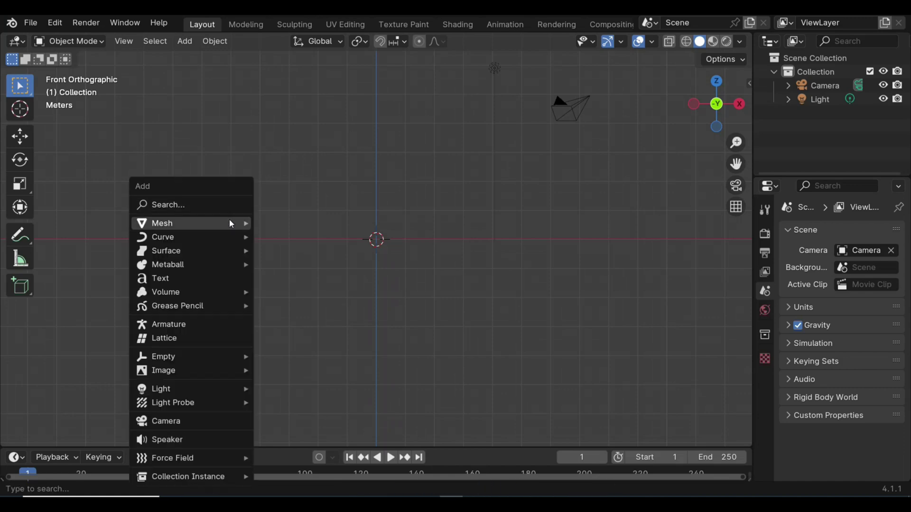
mouse_move(232, 223)
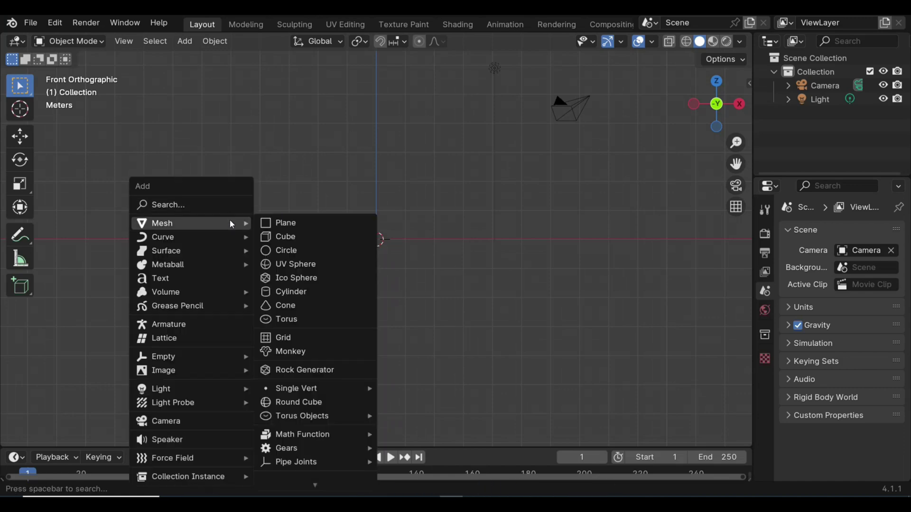
click(314, 267)
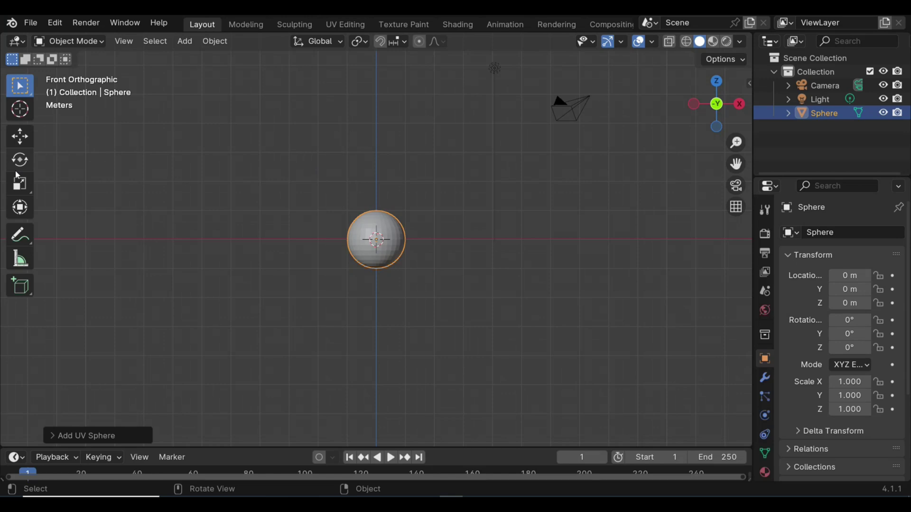
Step: Raise the sphere about 1 m and move it left to X -4.327
click(20, 138)
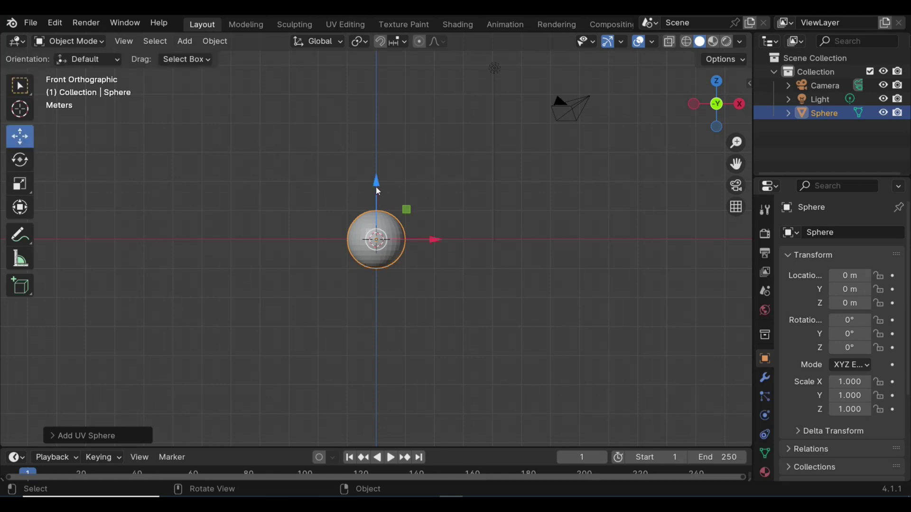
drag(377, 185, 379, 152)
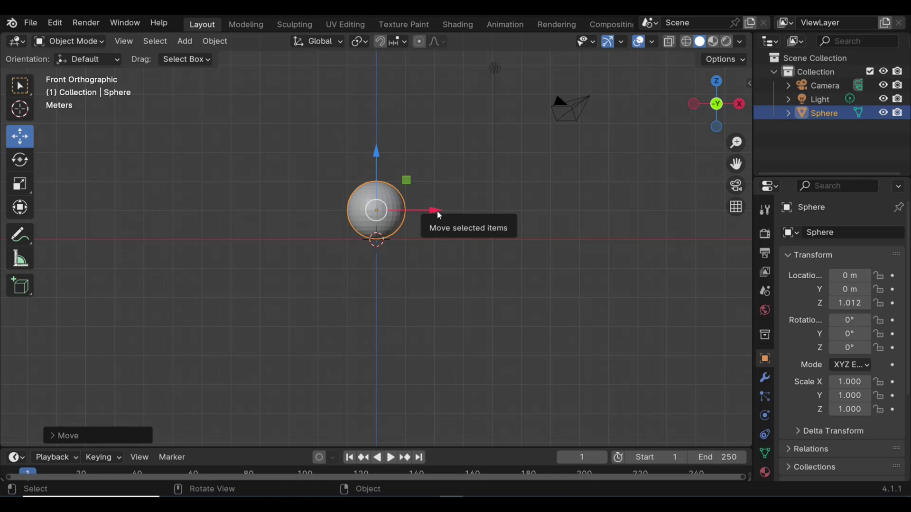
drag(432, 212, 307, 211)
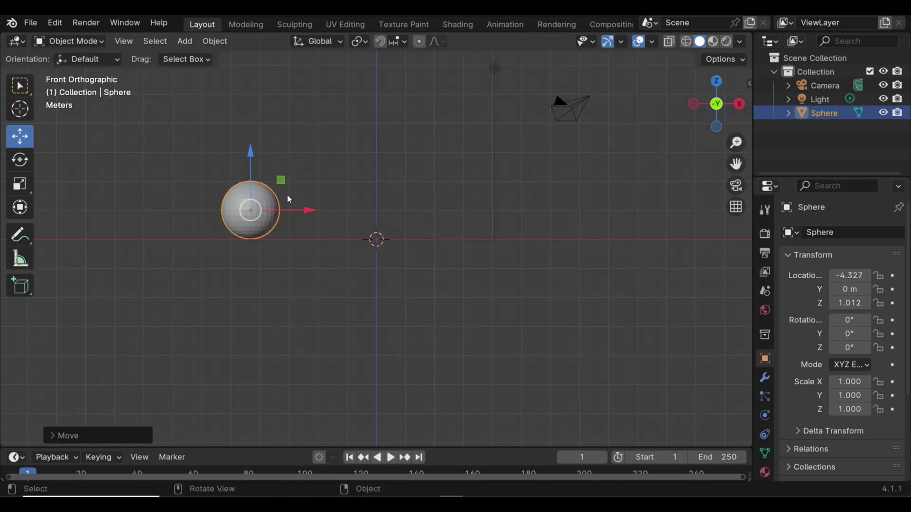
Step: Duplicate the sphere along X and place the copy at X 4.066
key(shift+d)
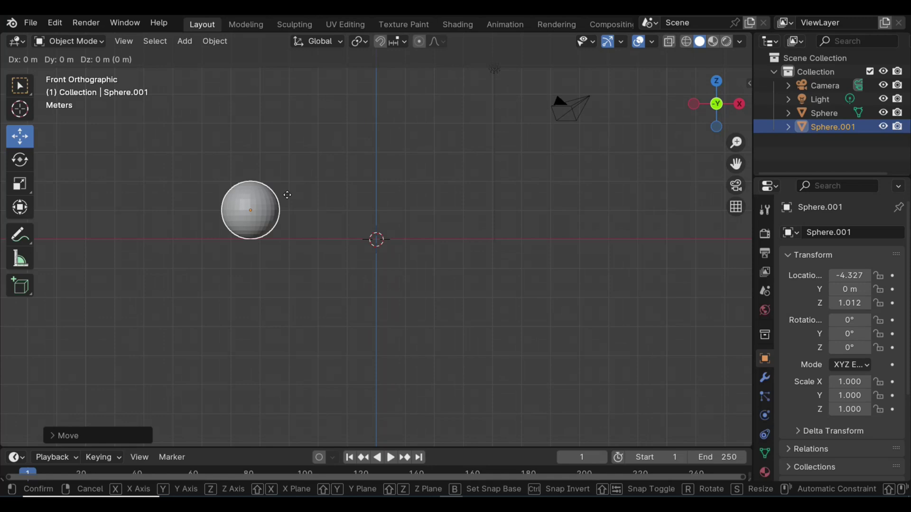
key(x)
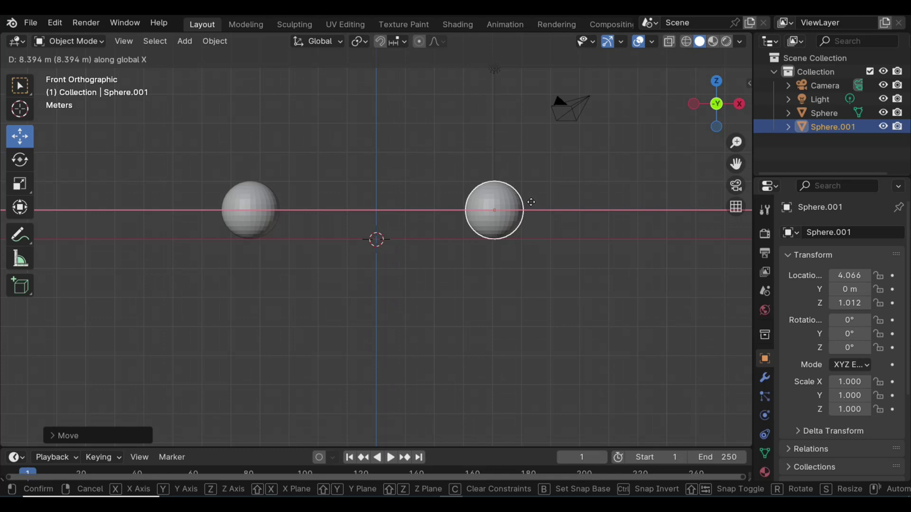
click(531, 202)
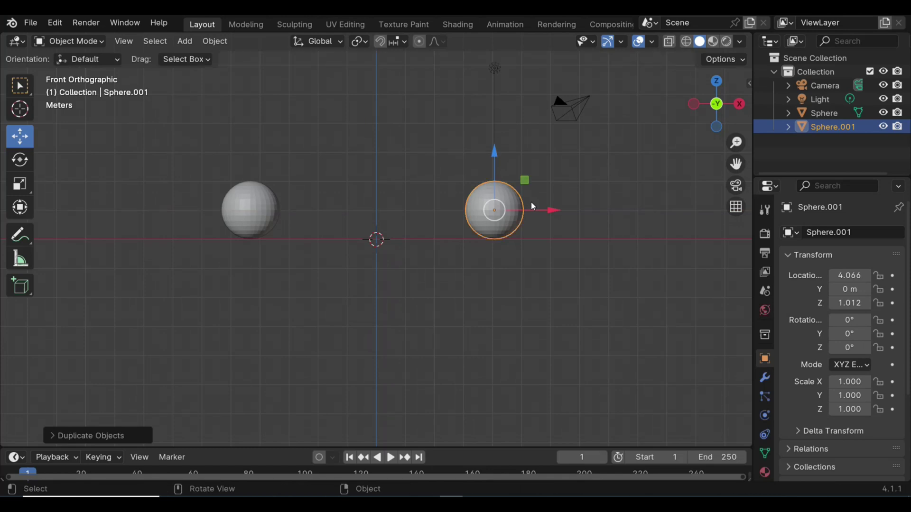
Step: Box-select the camera and light and delete them
scroll(501, 229, up, 2)
scroll(486, 228, down, 3)
shift+scroll(486, 229, up, 3)
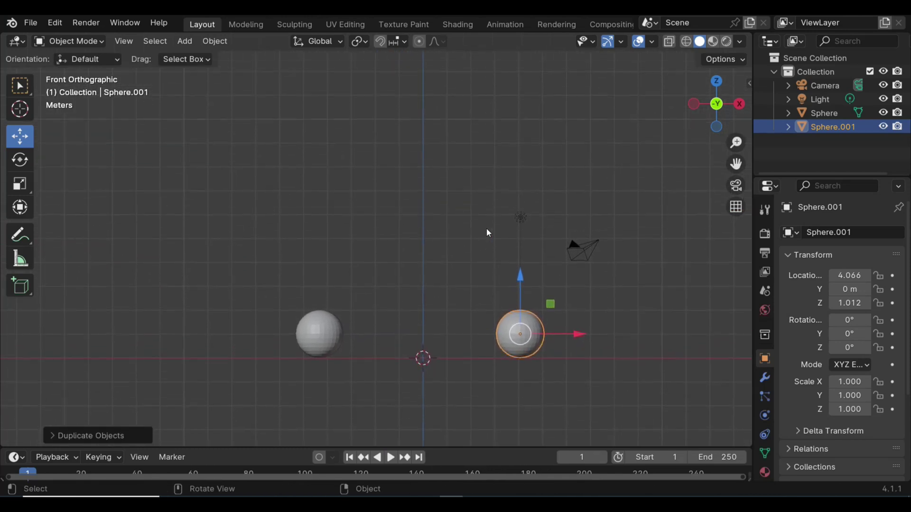
scroll(488, 232, down, 1)
shift+scroll(488, 232, down, 2)
drag(500, 184, 617, 238)
key(Delete)
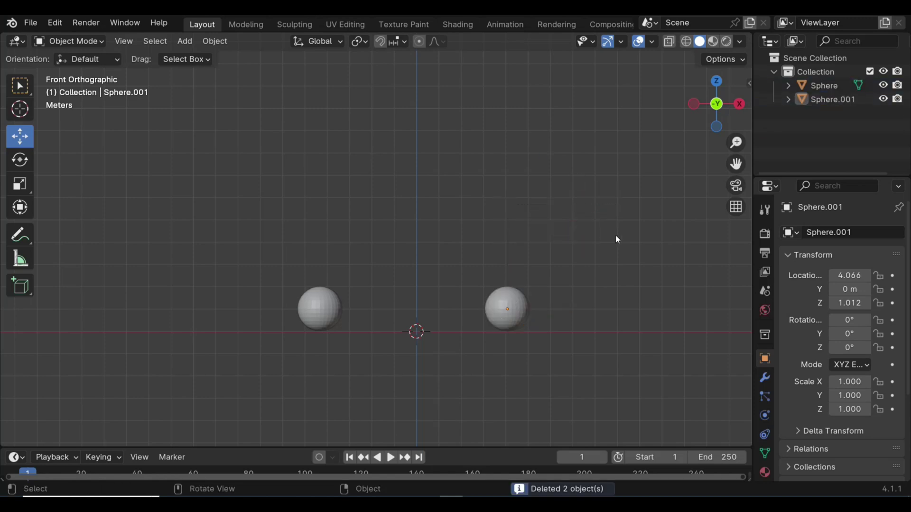
scroll(616, 235, up, 1)
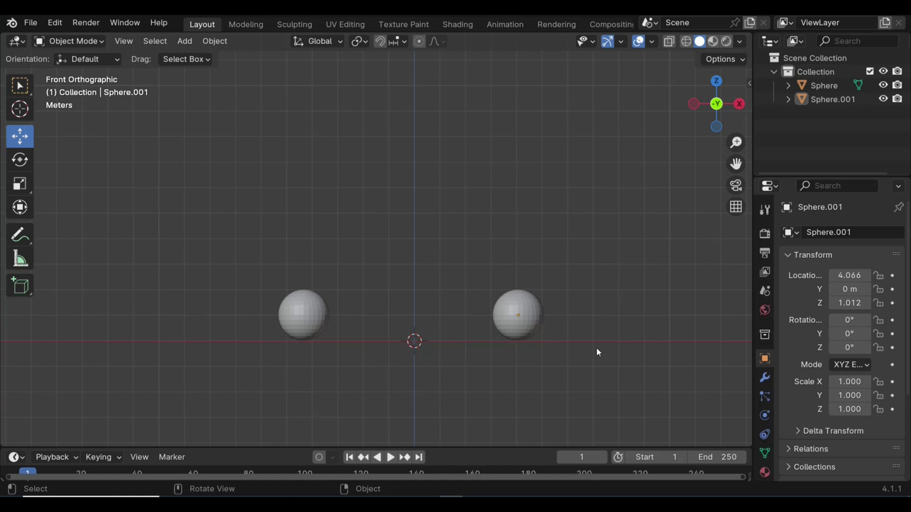
Step: Select the left sphere, enlarge the timeline and put the playhead on frame 0
click(308, 315)
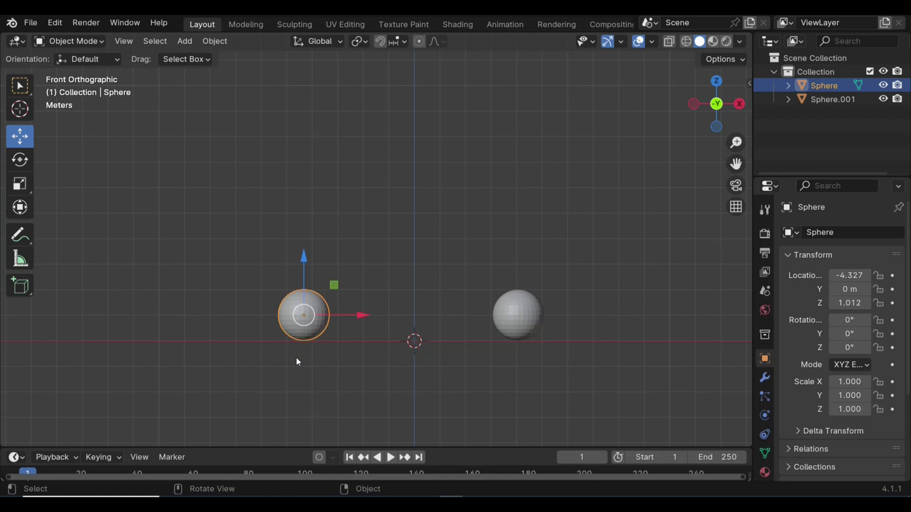
drag(217, 447, 230, 357)
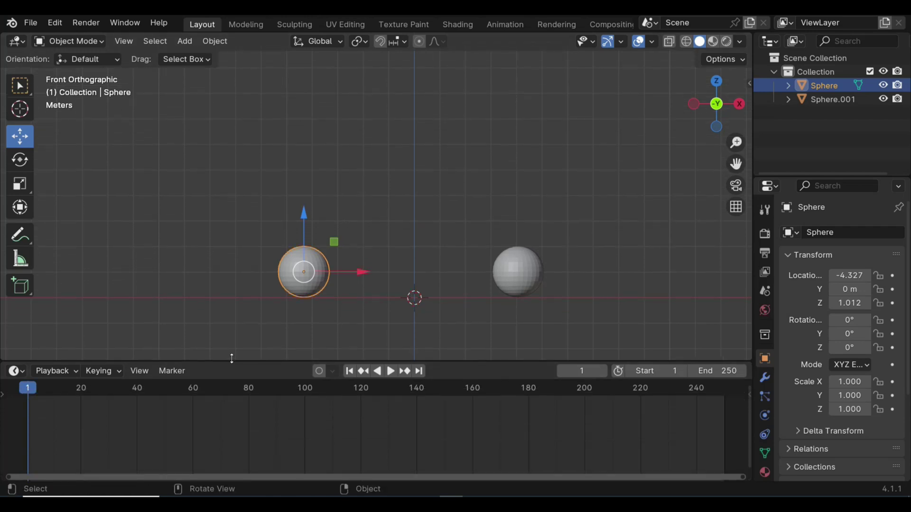
click(16, 404)
key(space)
key(space)
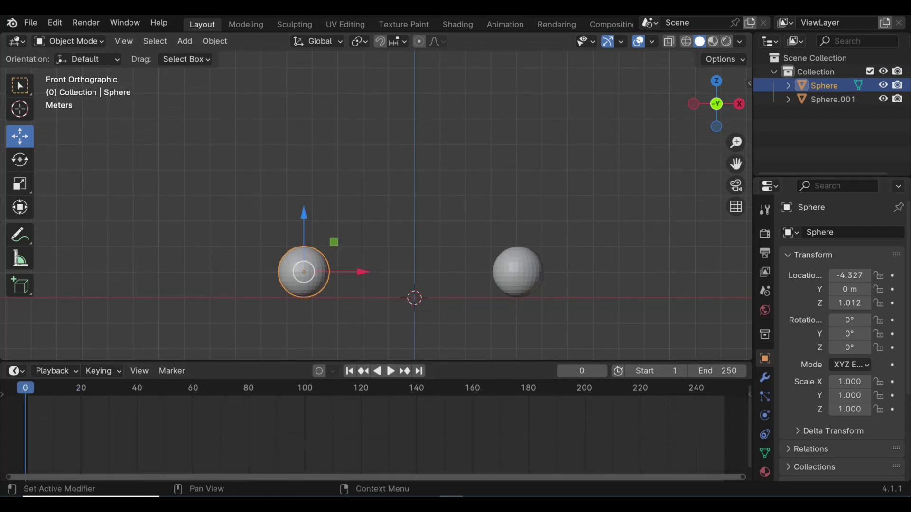
Step: Set the animation end frame to 20, fit the timeline and test playback
click(726, 371)
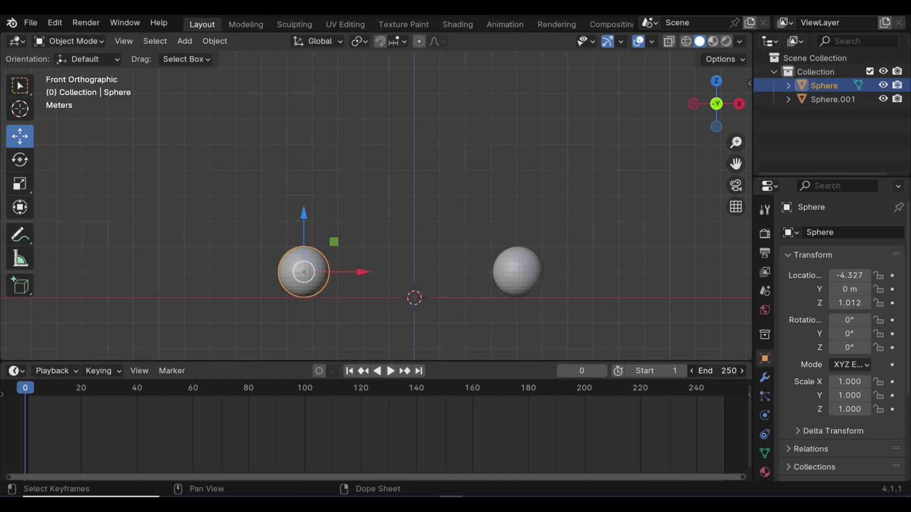
text(20)
key(Return)
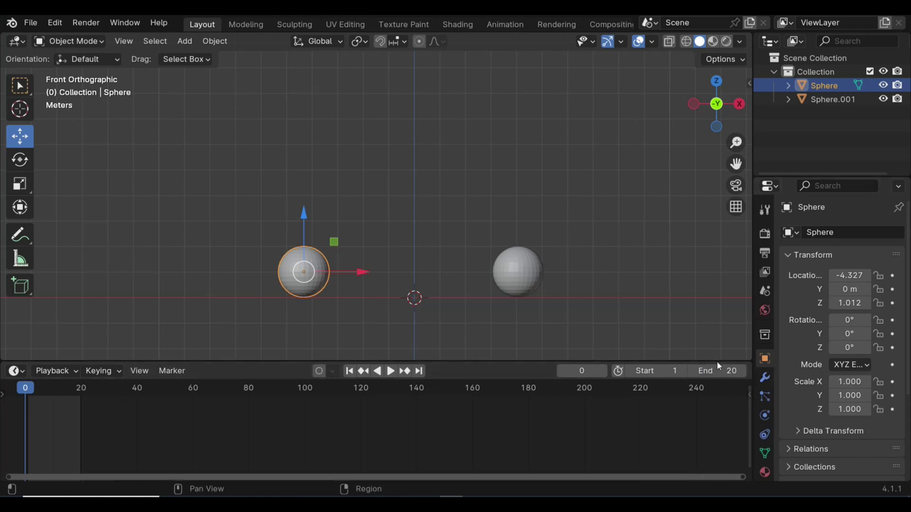
drag(743, 481, 125, 482)
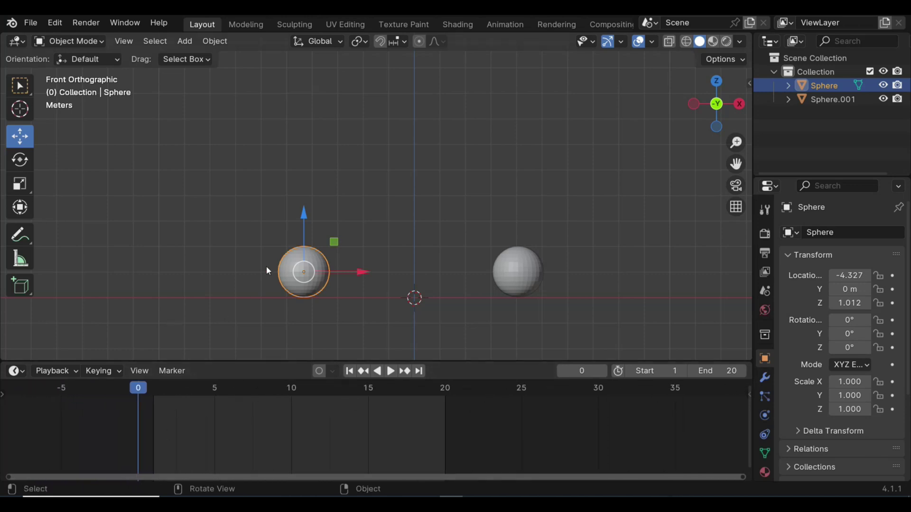
key(space)
key(Escape)
Step: Keyframe the sphere at frame 0, then raise it to Z 6.974 and key frame 20
key(i)
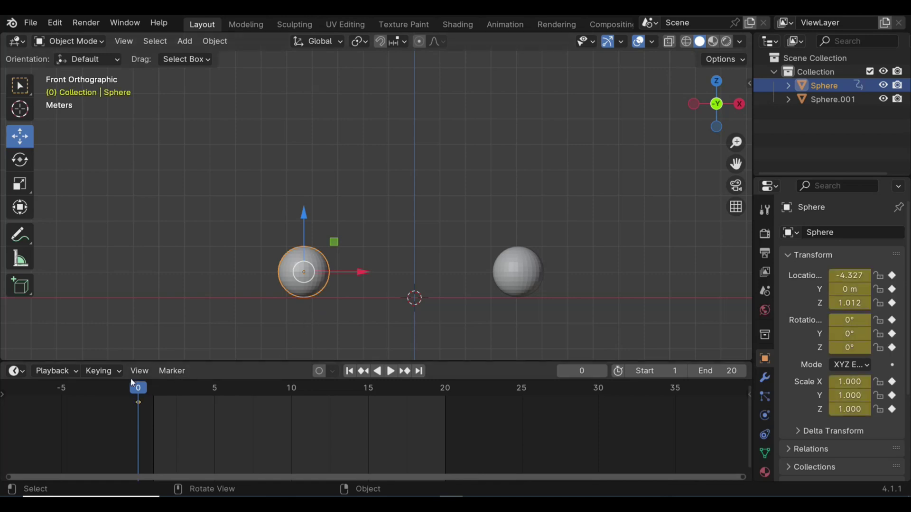
drag(138, 396, 442, 406)
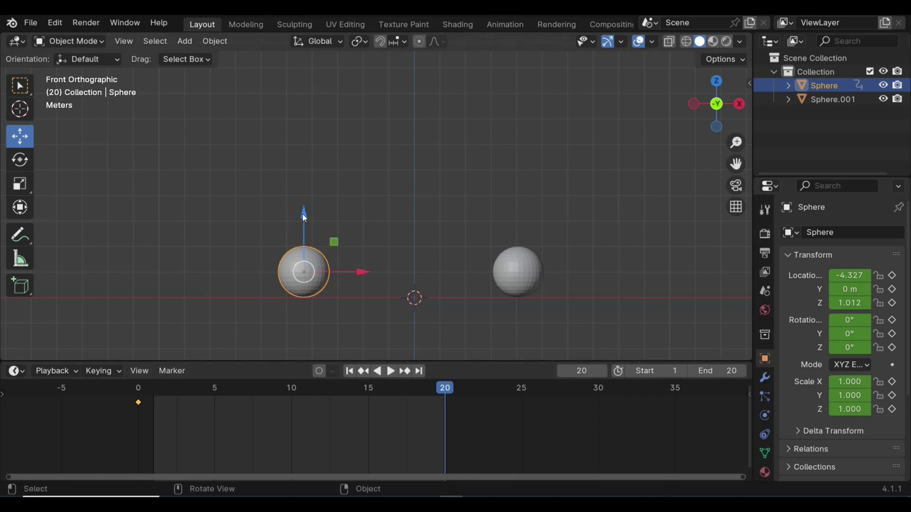
drag(303, 214, 319, 55)
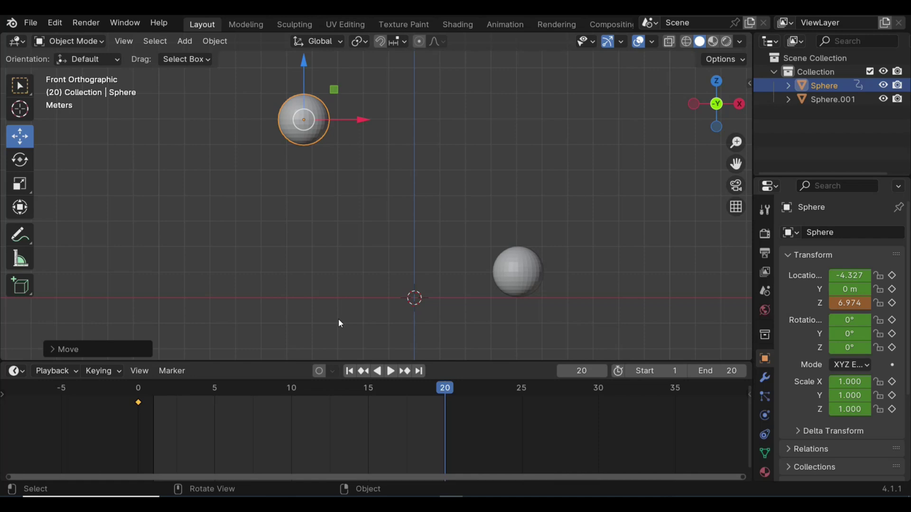
key(i)
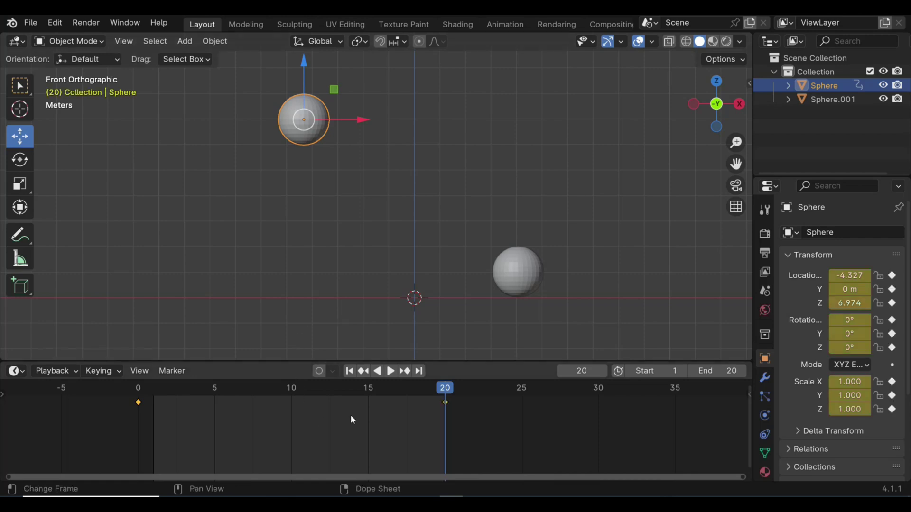
Step: Play the rise from the start, stop it, and return to the first frame
click(353, 374)
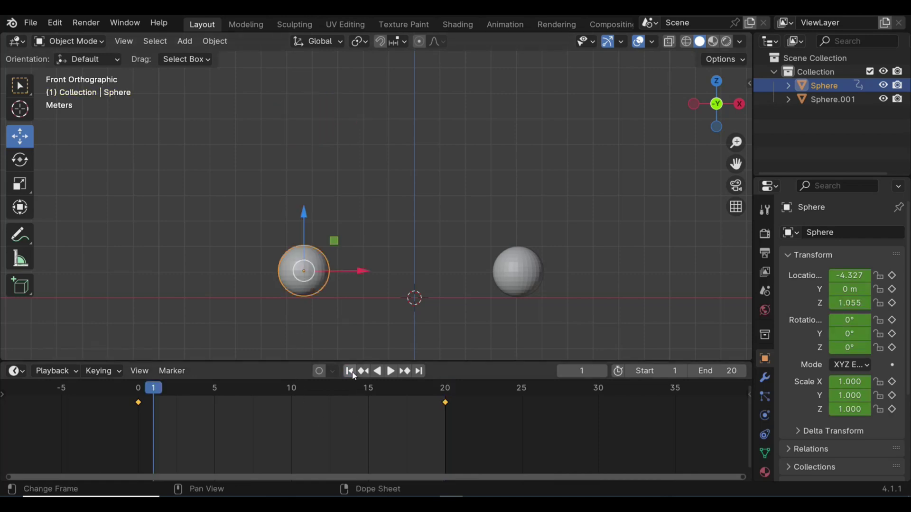
click(391, 371)
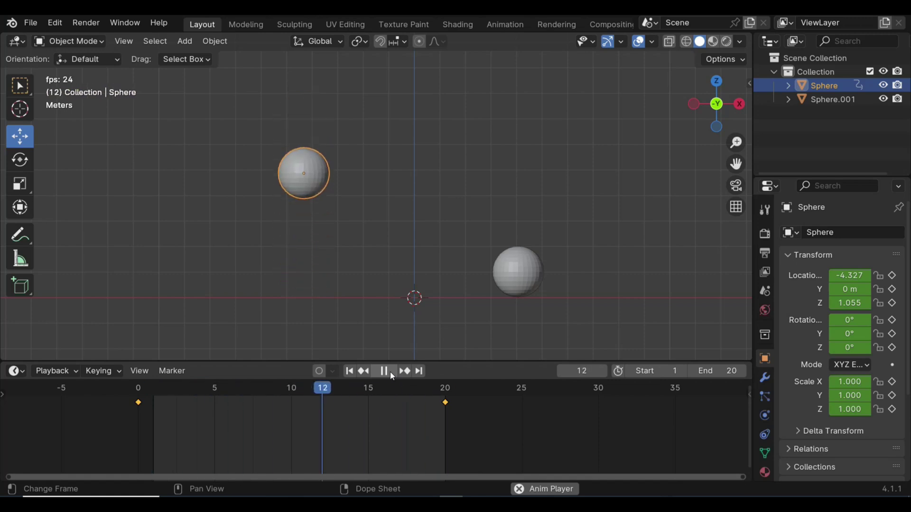
click(388, 372)
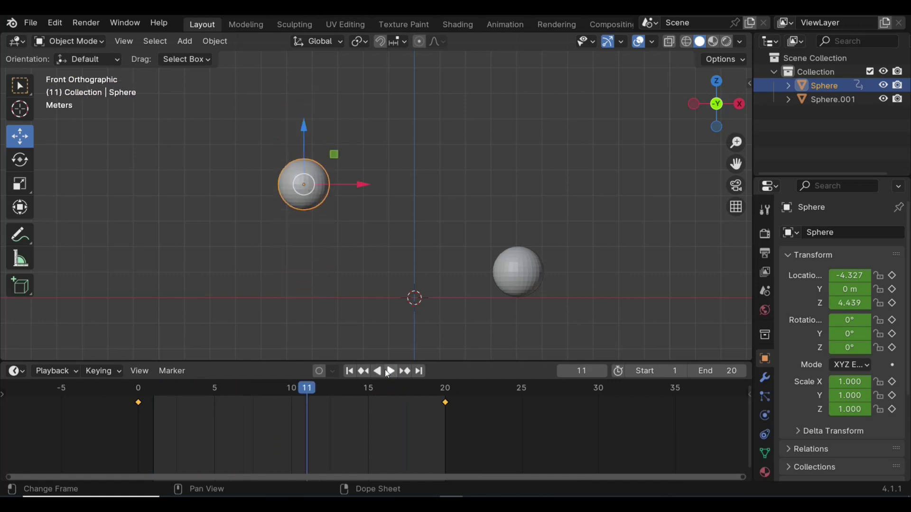
click(350, 372)
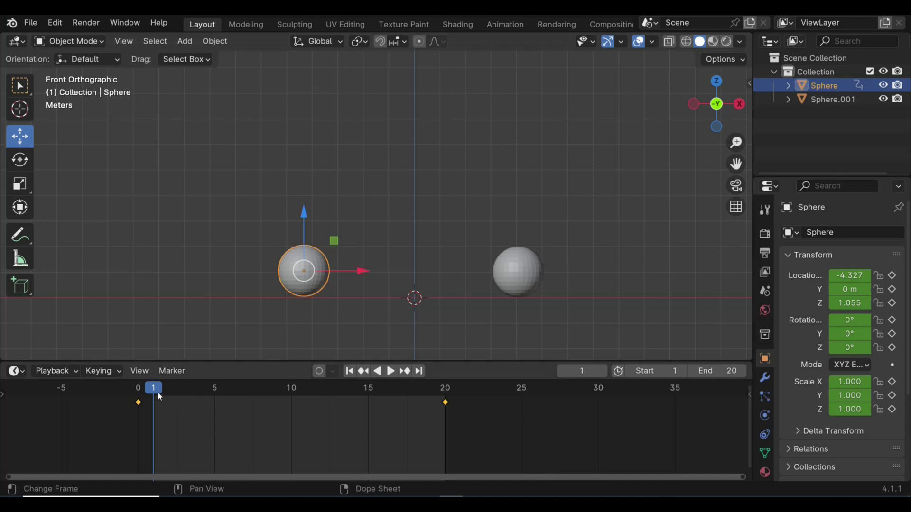
Step: Scrub through the sphere's rise, return to frame 0 and select Sphere.001
drag(156, 390, 153, 422)
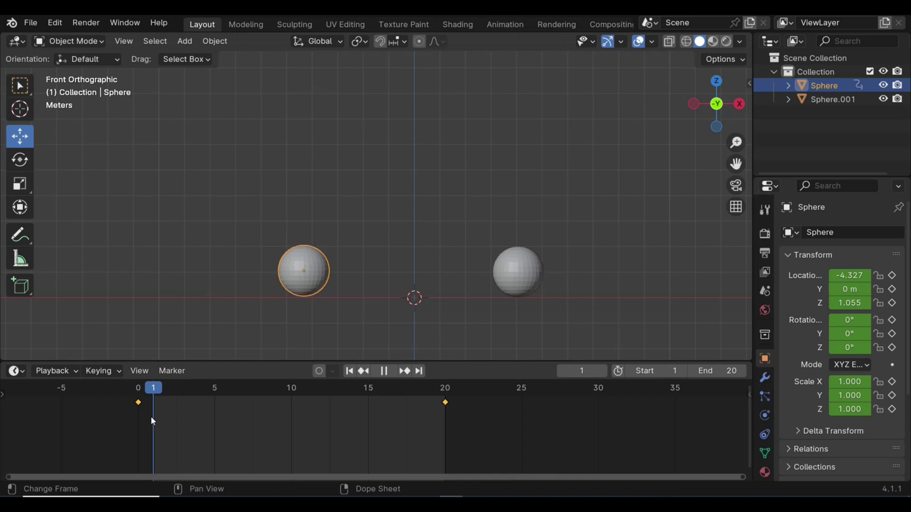
drag(151, 417, 444, 456)
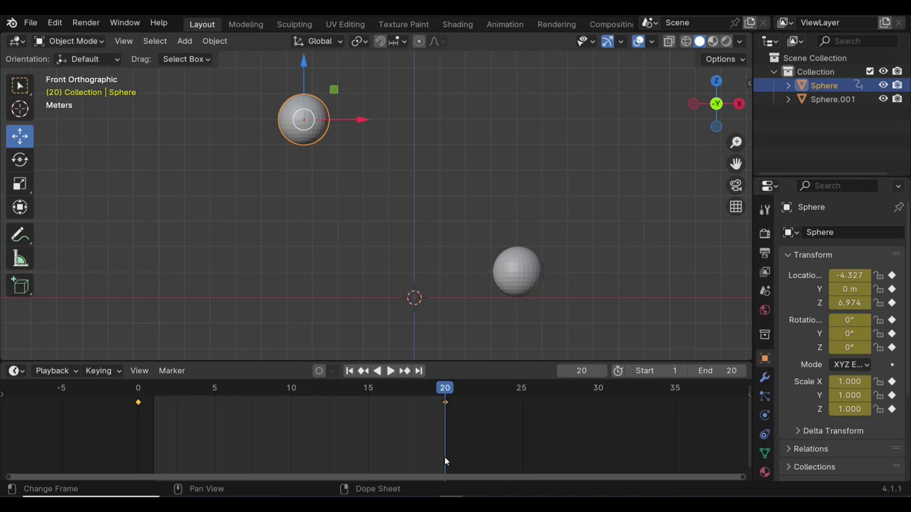
drag(445, 394, 138, 419)
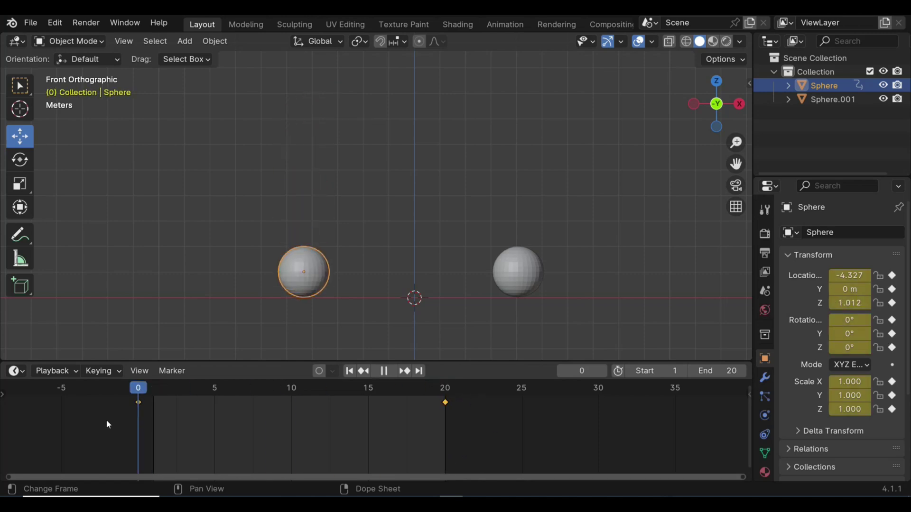
click(521, 278)
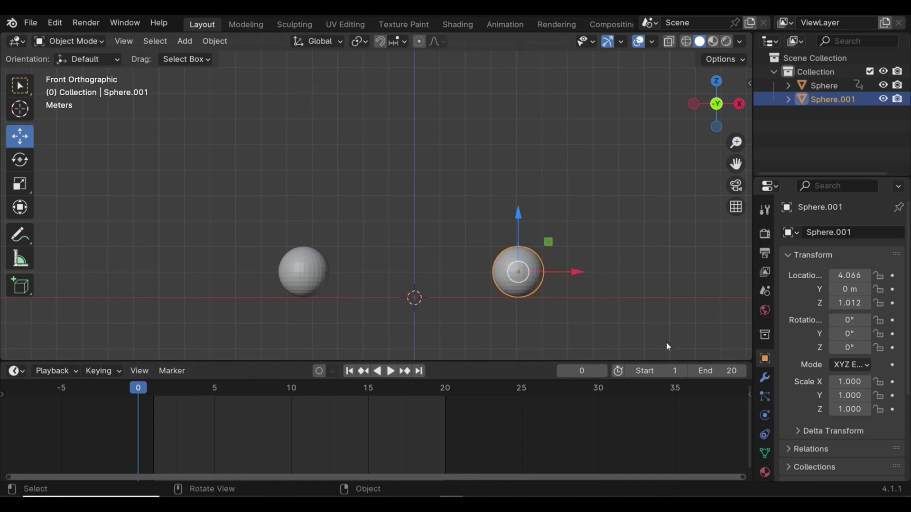
Step: Keyframe Sphere.001's starting transform at frame 0, then play and stop at frame 3
key(i)
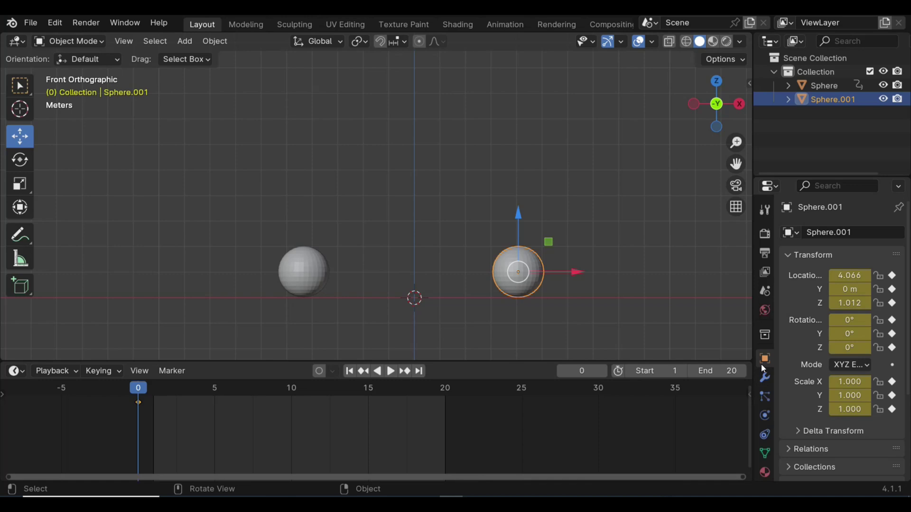
key(space)
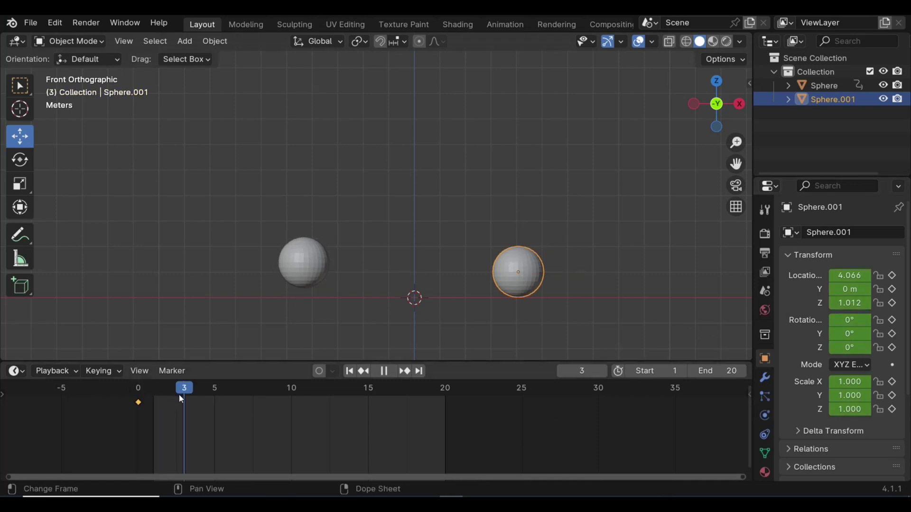
key(space)
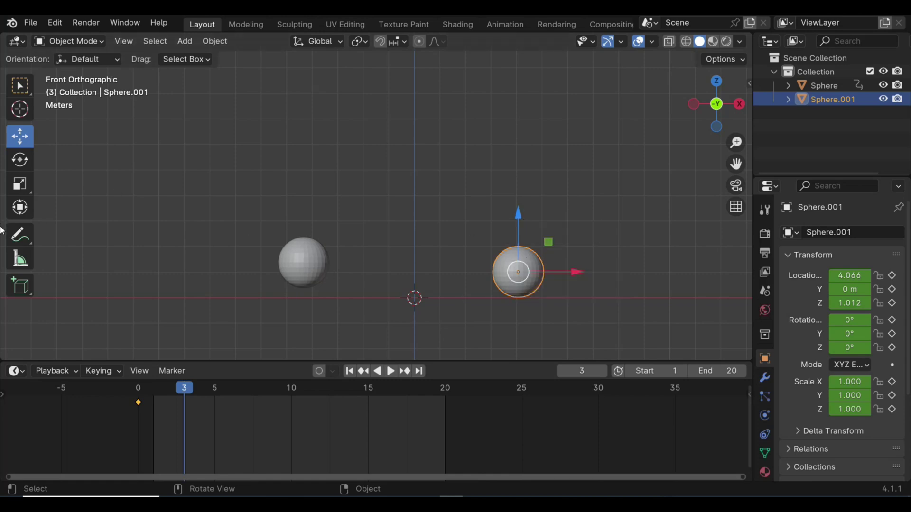
Step: Squash Sphere.001 to Scale Z 0.689 at Location Z 0.696 and keyframe frame 3
click(19, 207)
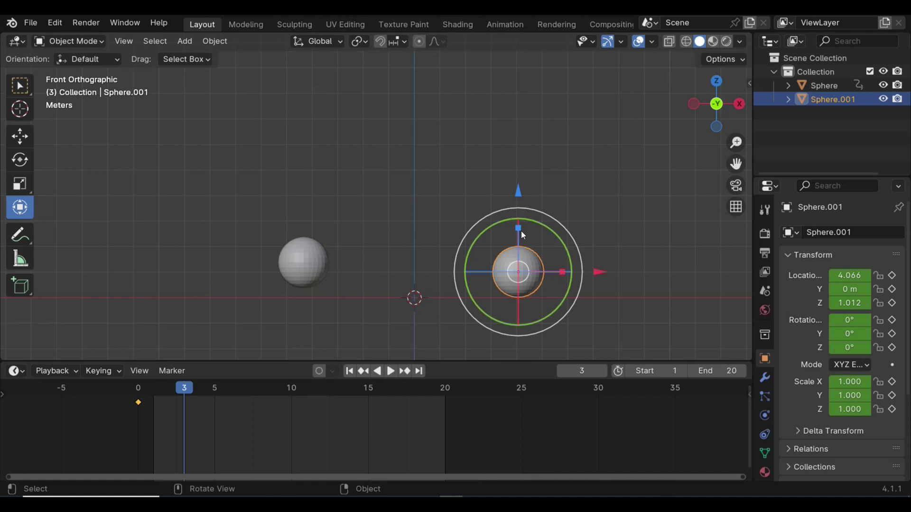
drag(518, 229, 519, 241)
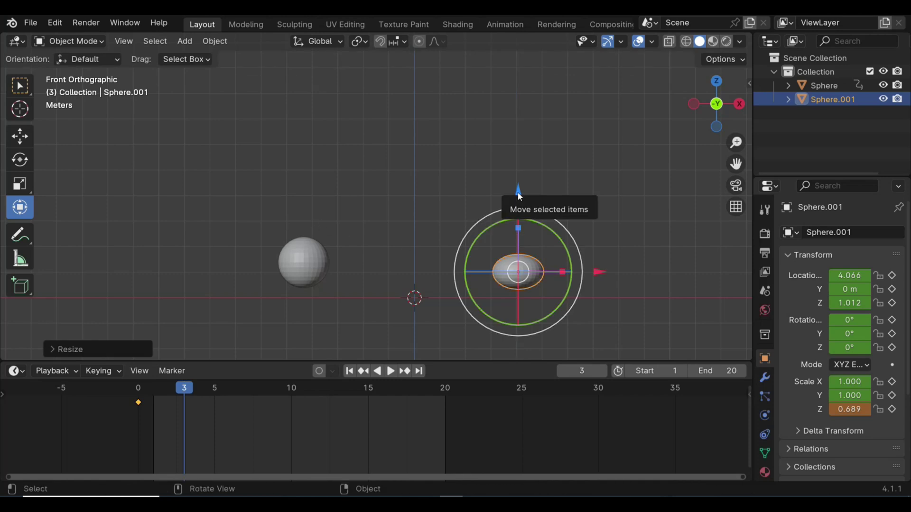
drag(518, 195, 518, 206)
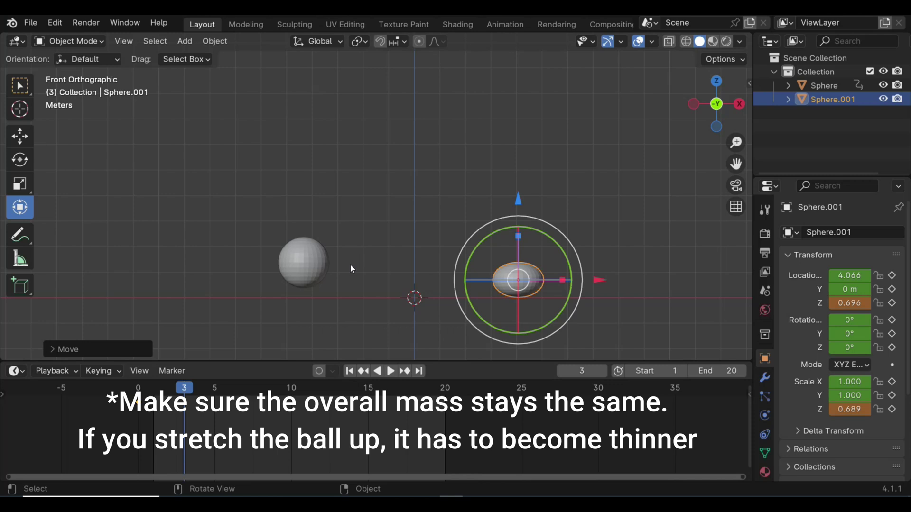
key(i)
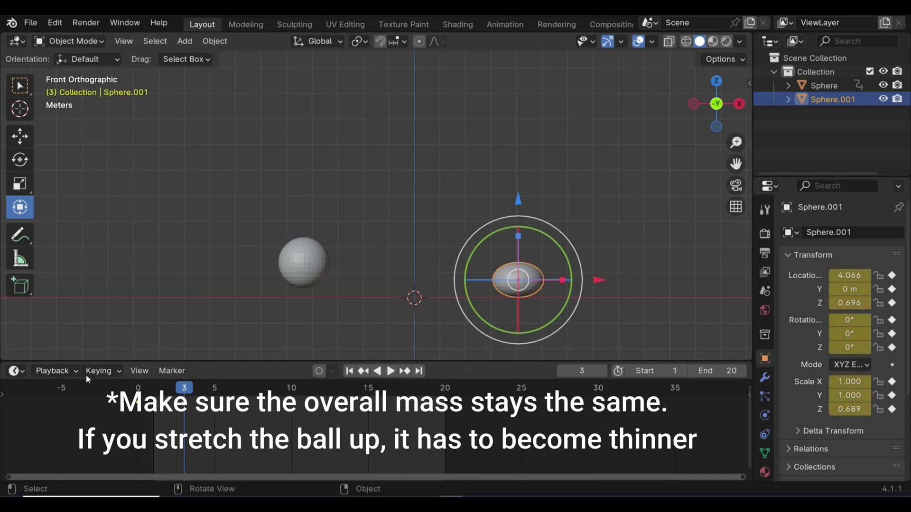
Step: Advance the playhead to frame 5
key(space)
click(199, 392)
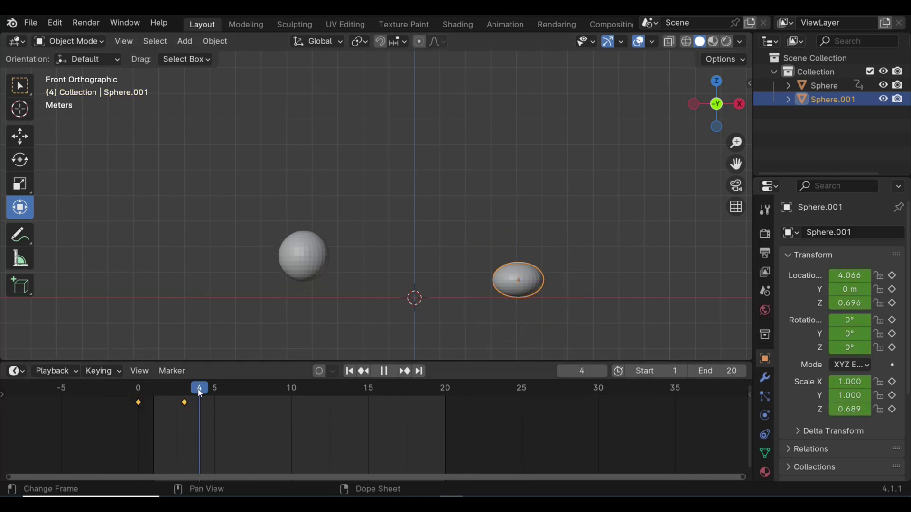
drag(199, 392, 212, 394)
key(space)
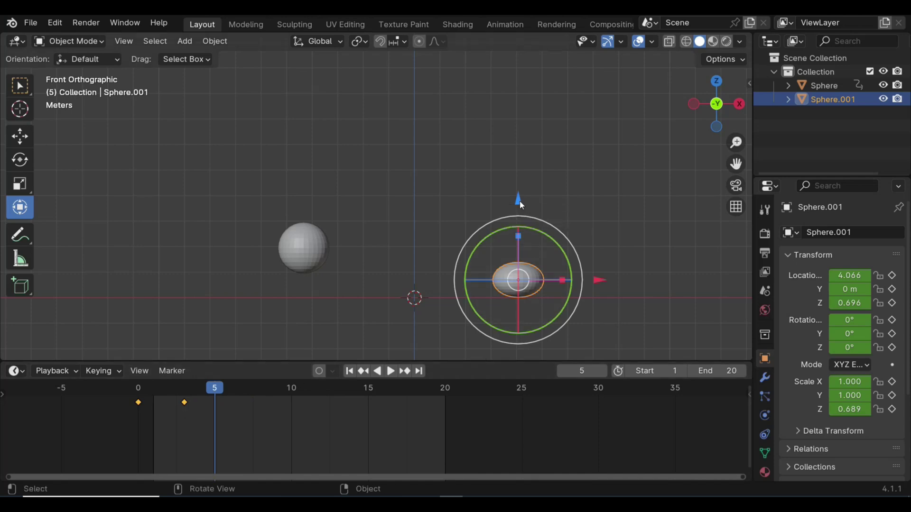
Step: Stretch Sphere.001 to Scale X 0.795 and Z 1.099, and raise it to Z 1.402
drag(520, 201, 517, 190)
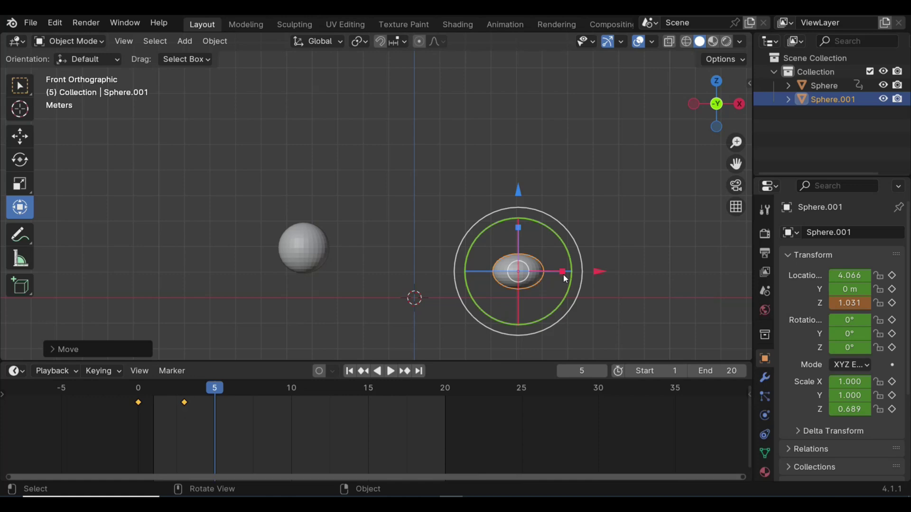
drag(564, 275, 549, 277)
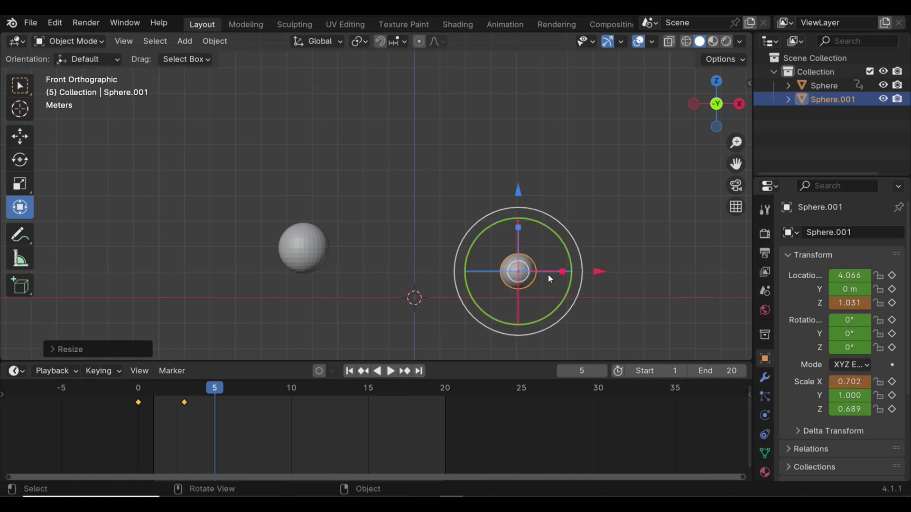
drag(518, 227, 517, 201)
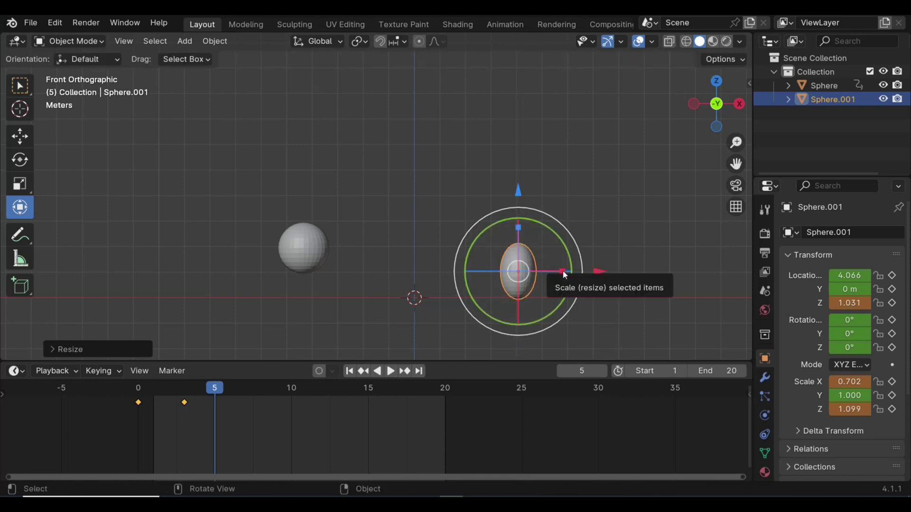
drag(564, 274, 563, 275)
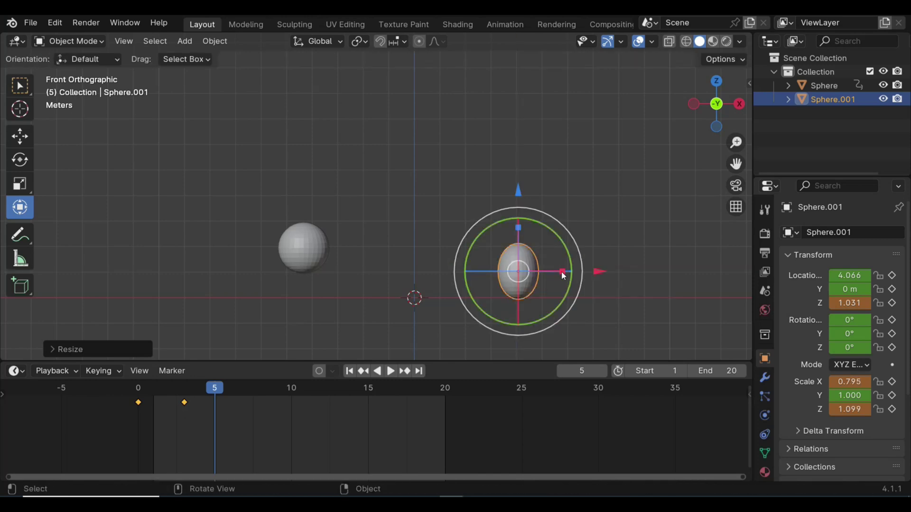
drag(518, 191, 519, 182)
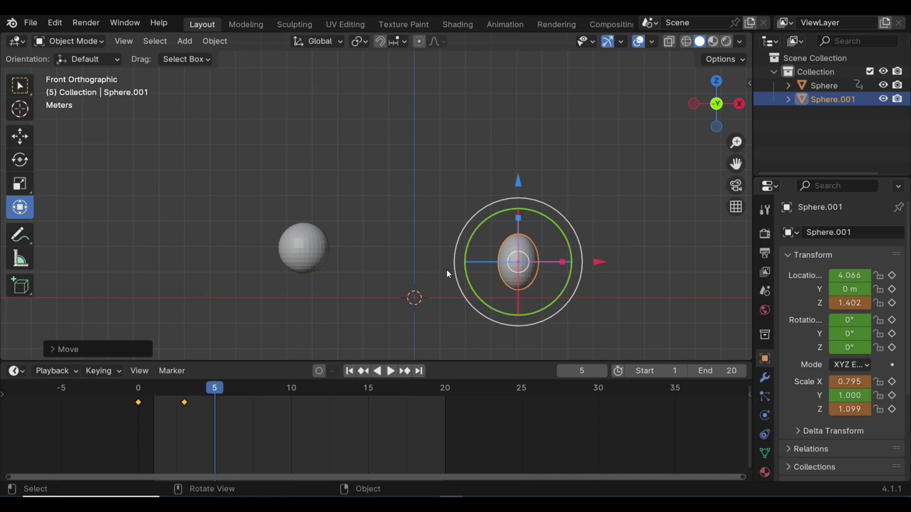
Step: Keyframe the stretched pose at frame 5, then key Z 2.609 at frame 7
key(i)
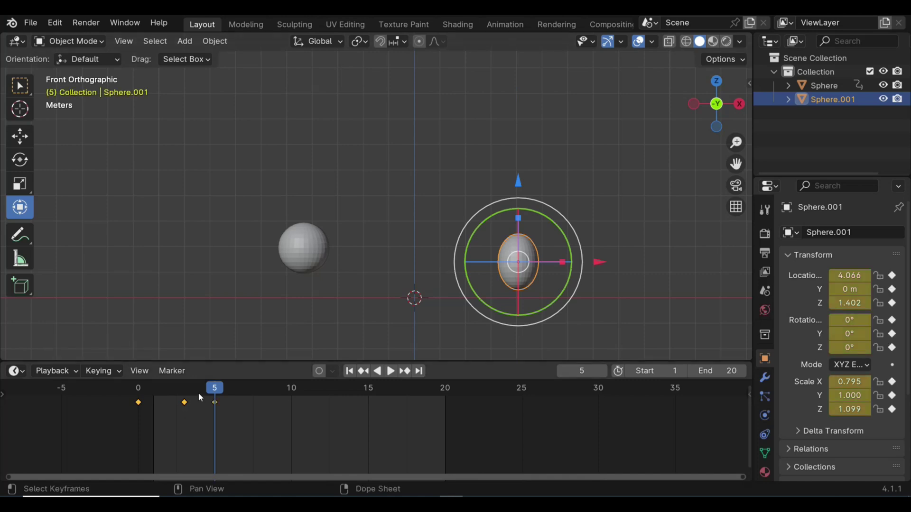
key(space)
drag(210, 388, 248, 404)
key(space)
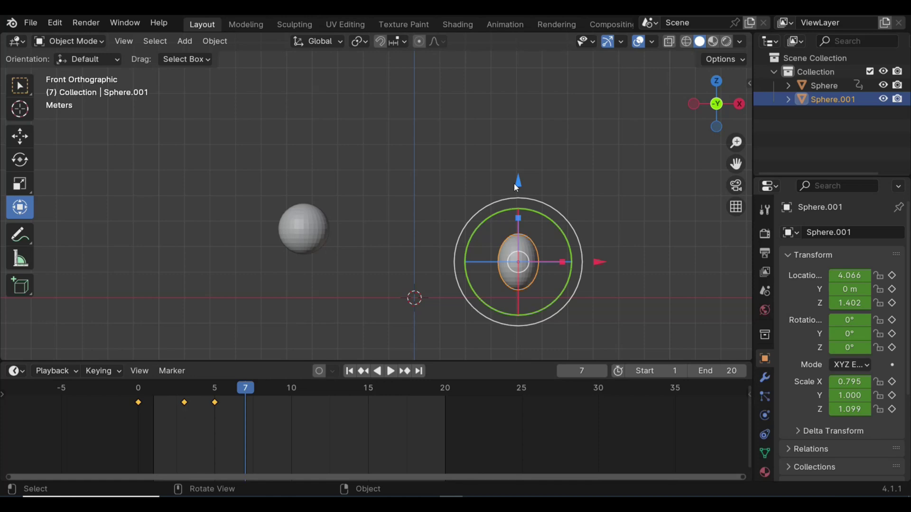
drag(518, 182, 516, 150)
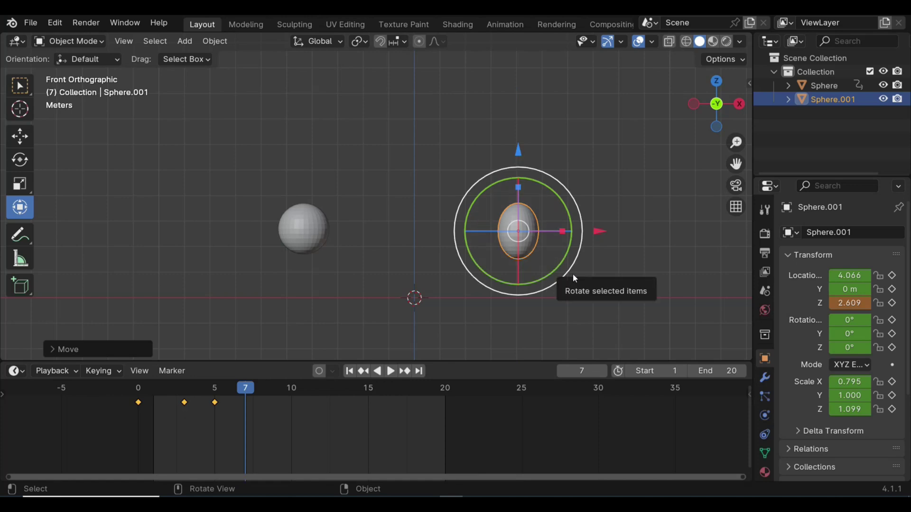
key(i)
Step: Raise the sphere to Z 3.742 at frame 8 and key all channels
drag(278, 392, 267, 396)
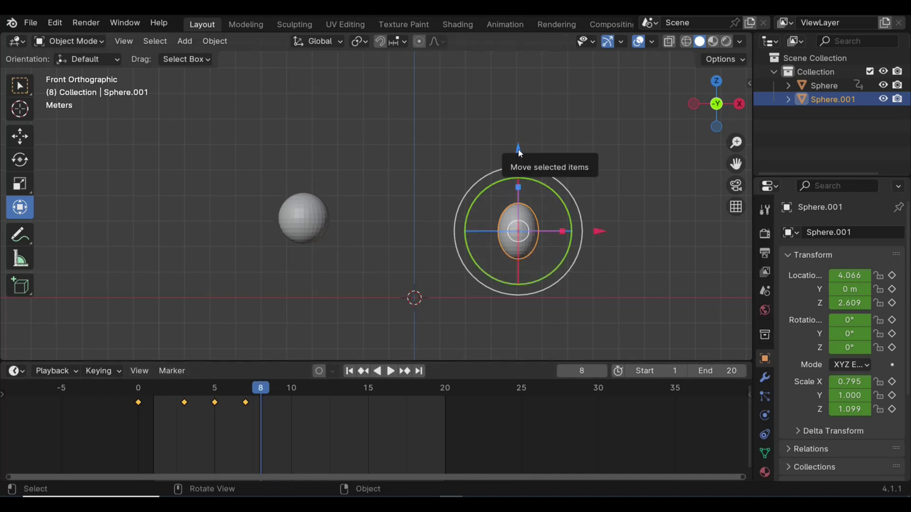
drag(517, 150, 518, 119)
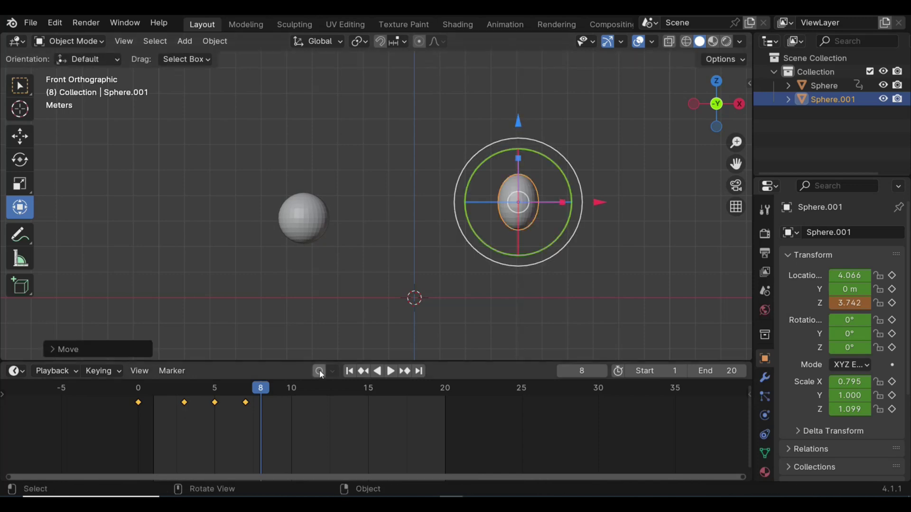
key(i)
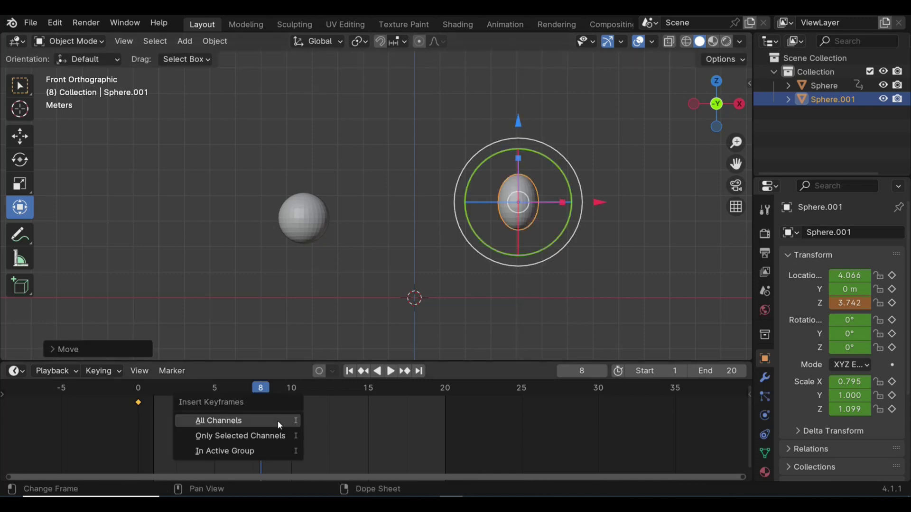
click(279, 423)
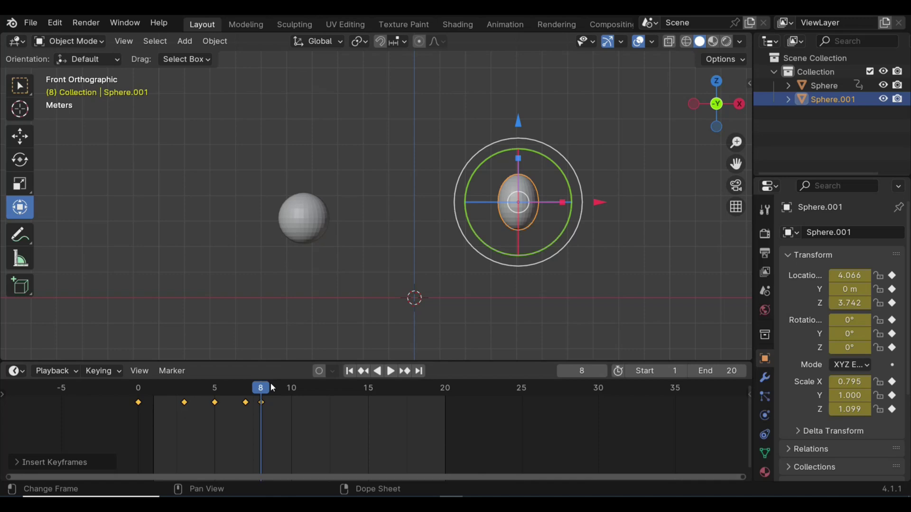
Step: Key the sphere at Z 4.838 on frame 9 and play the animation
key(space)
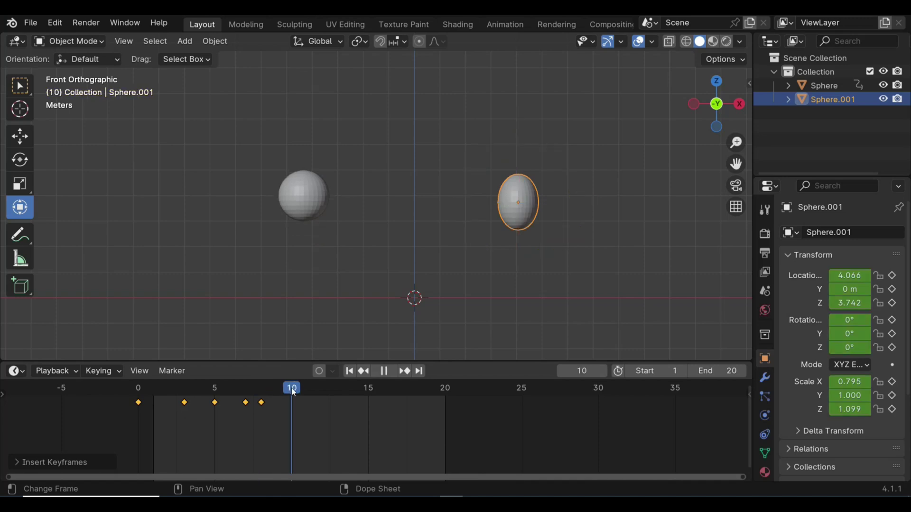
drag(291, 388, 281, 417)
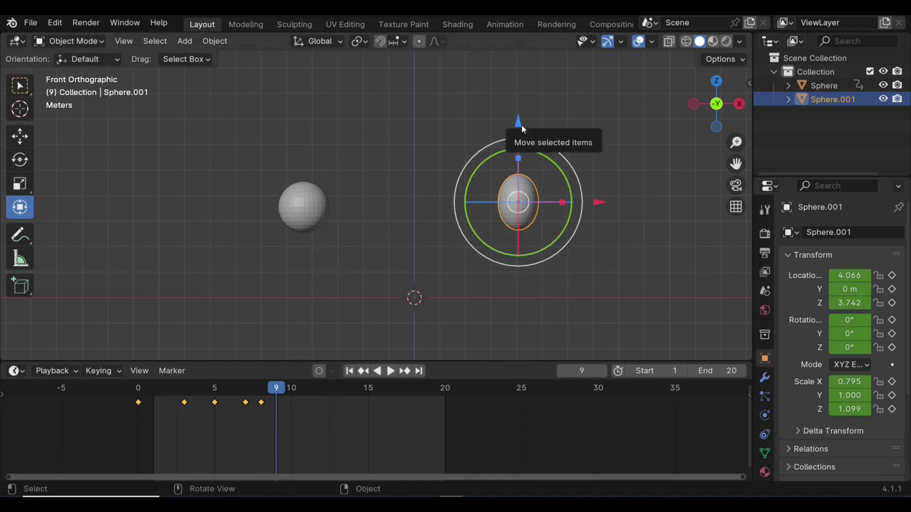
drag(522, 124, 519, 95)
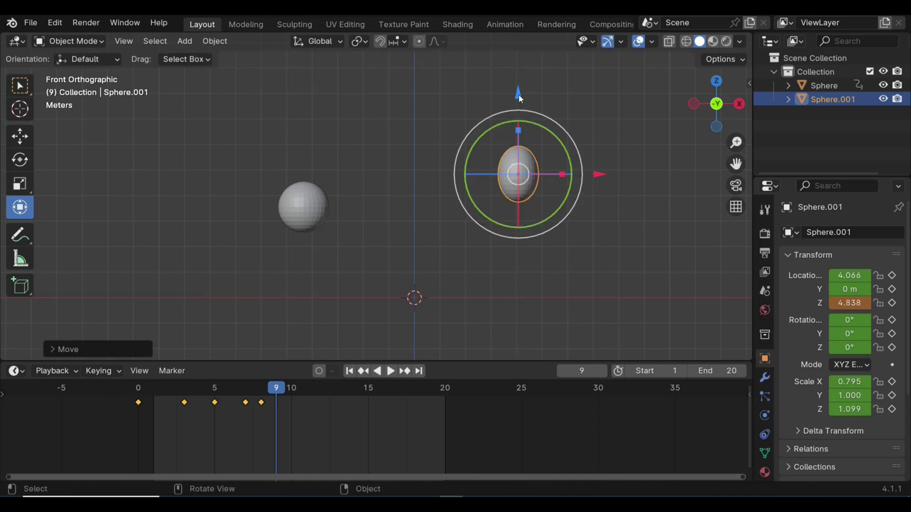
key(i)
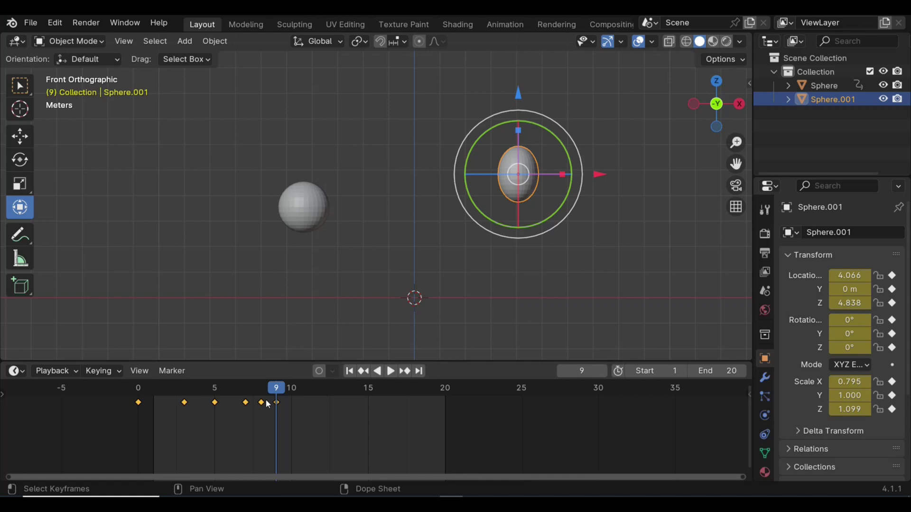
key(space)
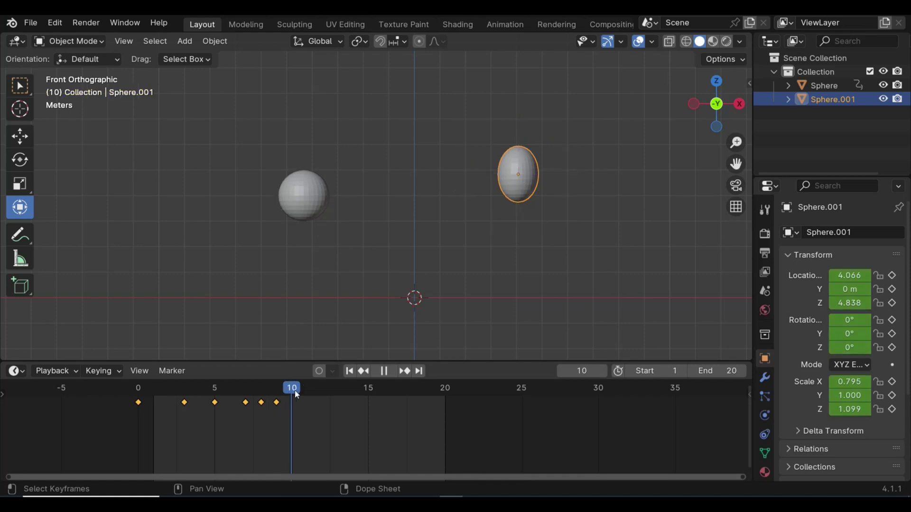
Step: Key Sphere.001 at Z 5.860 on frame 10 and Z 6.881 on frame 11
drag(300, 391, 299, 392)
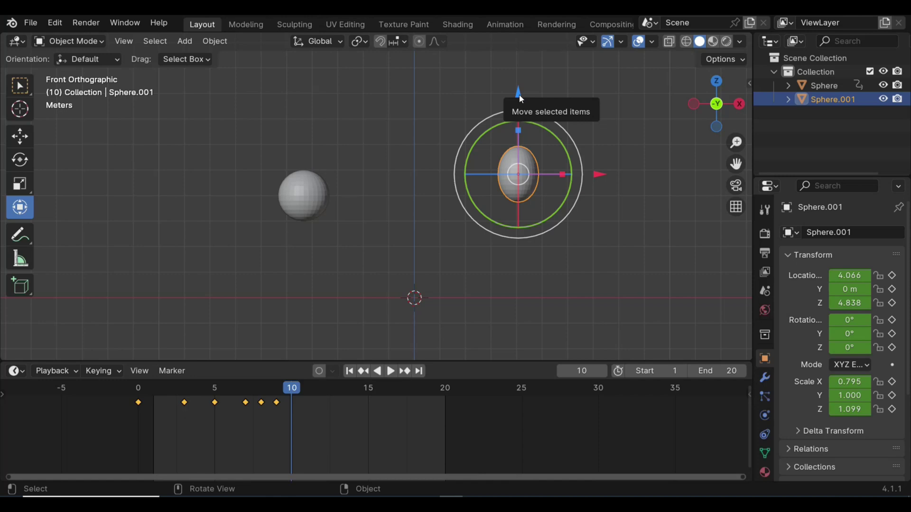
drag(521, 97, 518, 67)
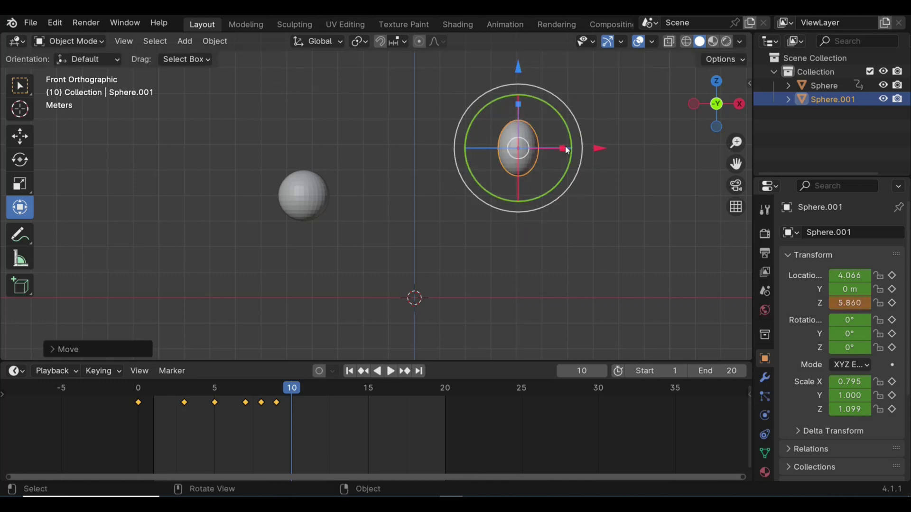
key(i)
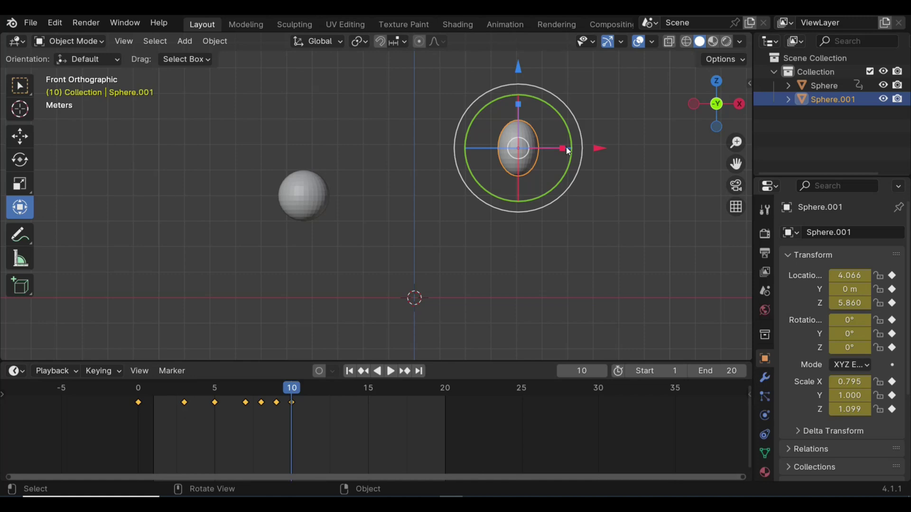
mouse_move(294, 395)
mouse_down()
mouse_move(522, 396)
mouse_move(290, 402)
mouse_move(306, 402)
mouse_up()
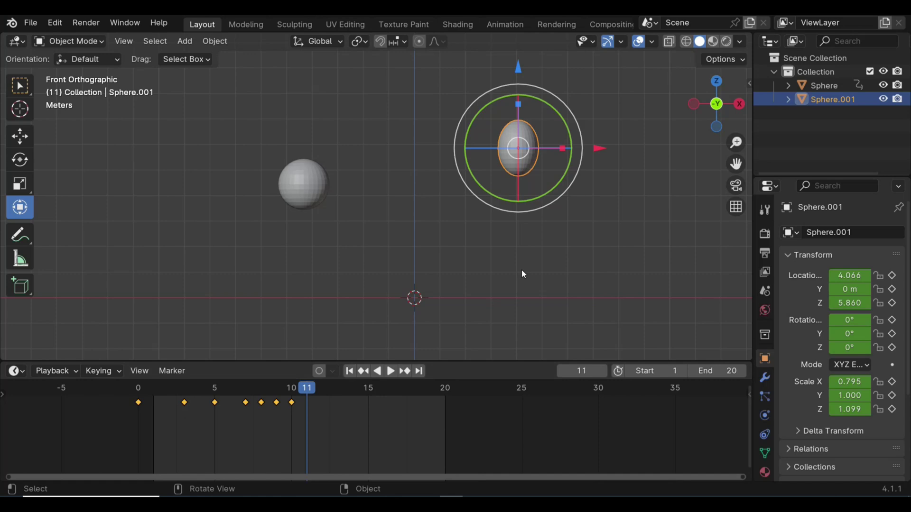
drag(519, 67, 517, 39)
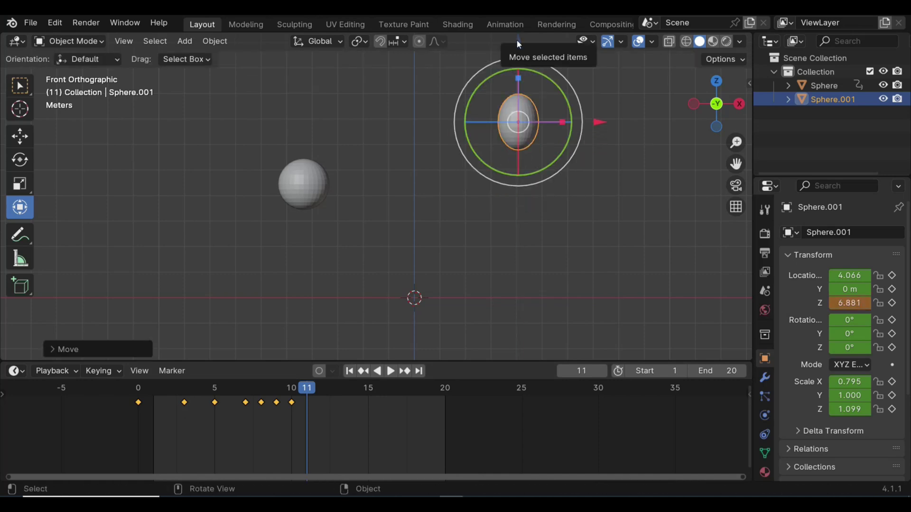
key(i)
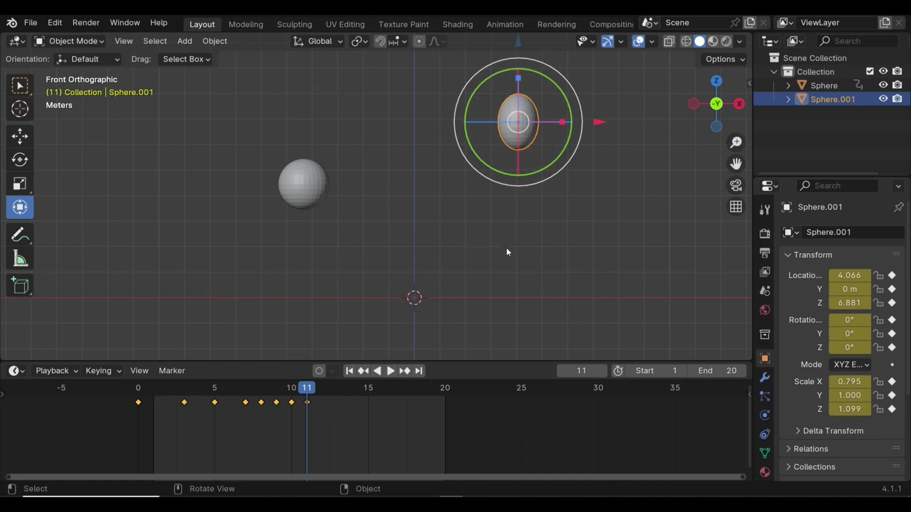
Step: Keyframe Sphere.001 at frame 12 with scale X 0.942, Z 0.924 at height Z 7.048
drag(307, 393, 317, 390)
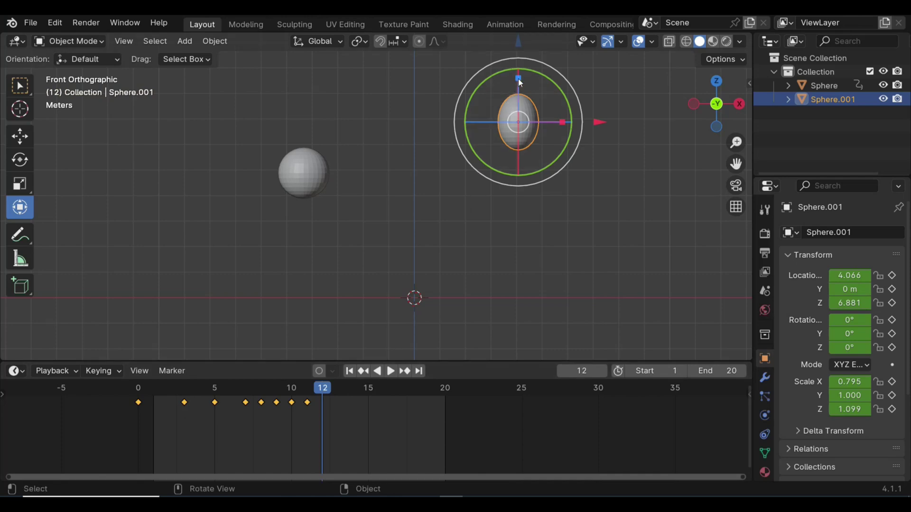
drag(521, 82, 519, 88)
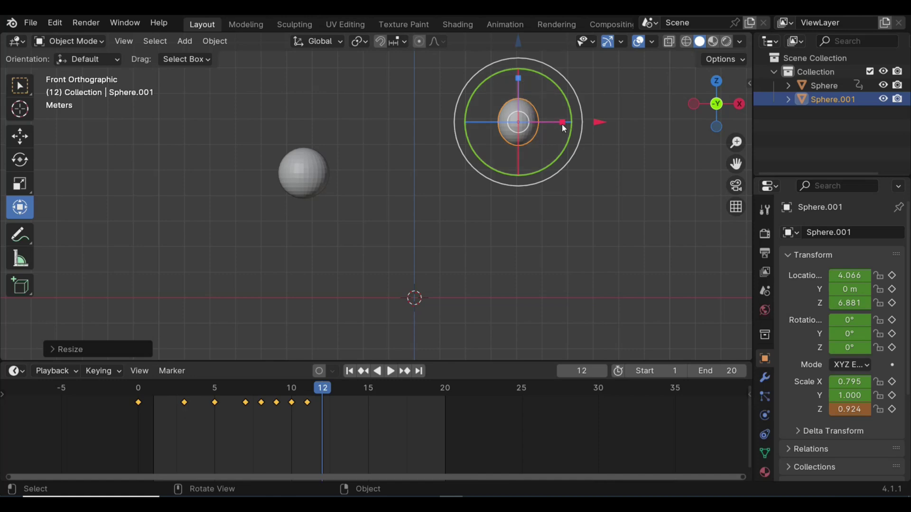
drag(563, 123, 573, 123)
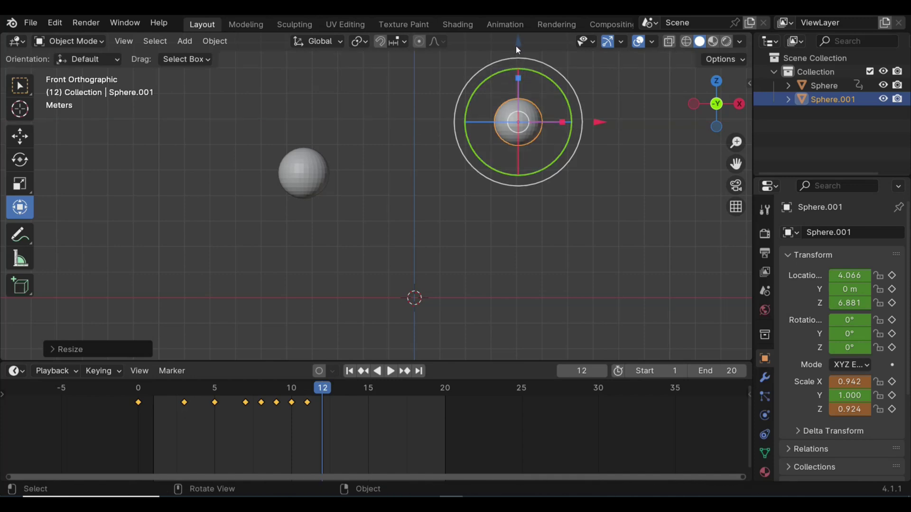
drag(518, 41, 518, 39)
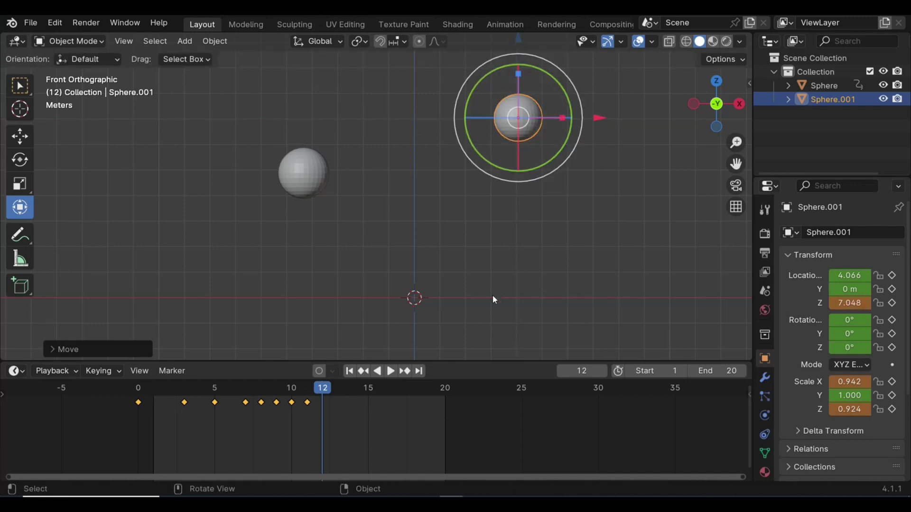
key(i)
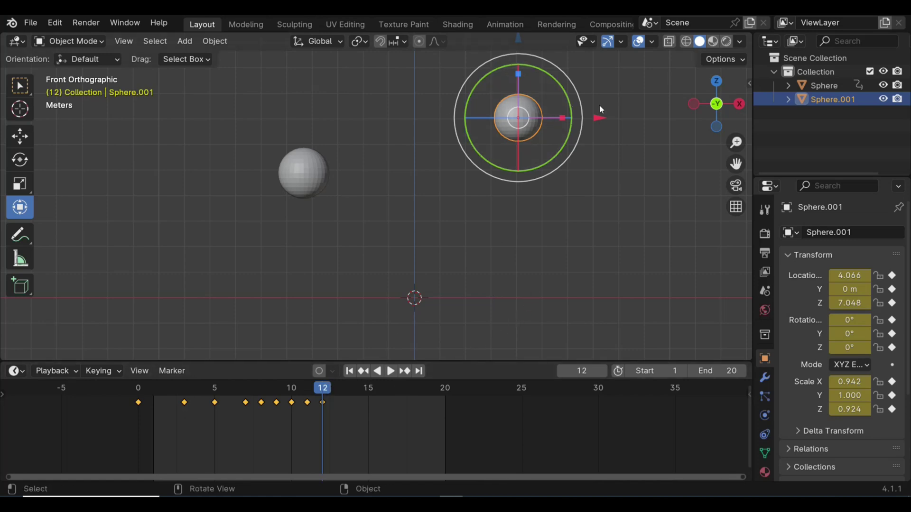
Step: At frame 13, widen, flatten and raise Sphere.001, then preview the motion
click(336, 389)
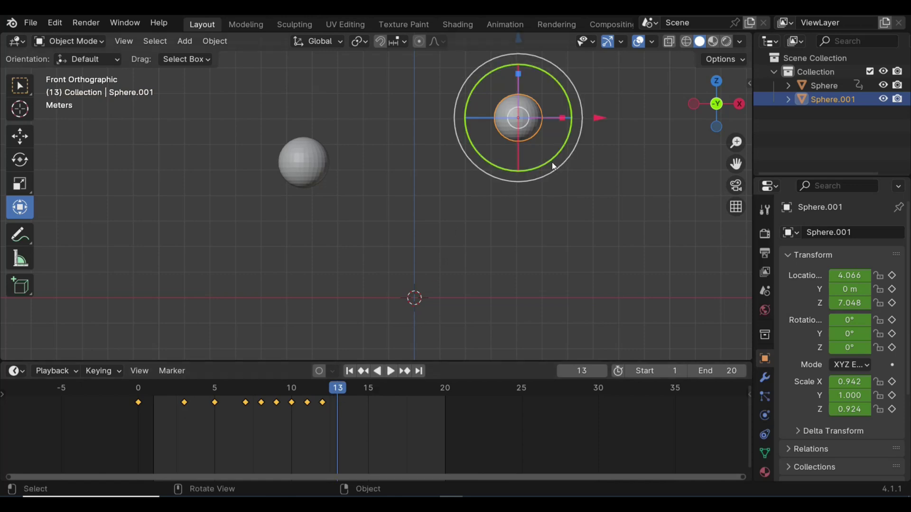
drag(562, 118, 576, 119)
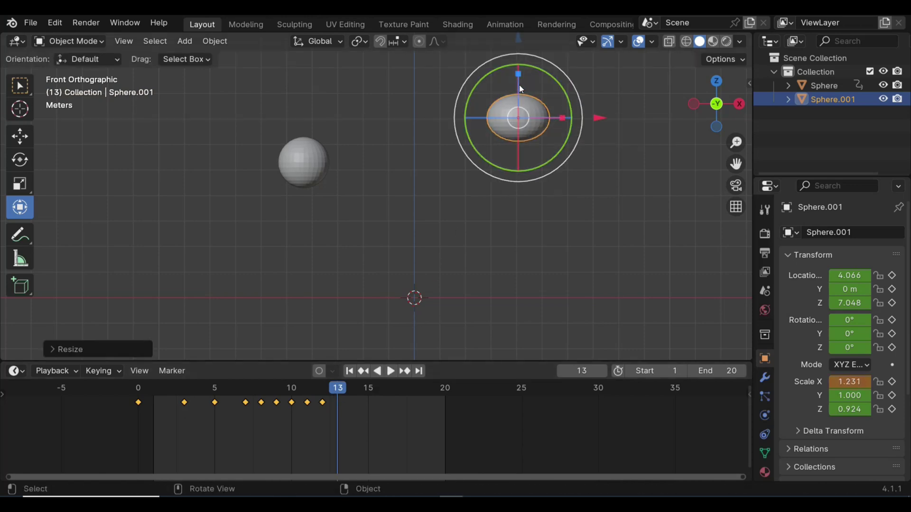
drag(517, 75, 521, 81)
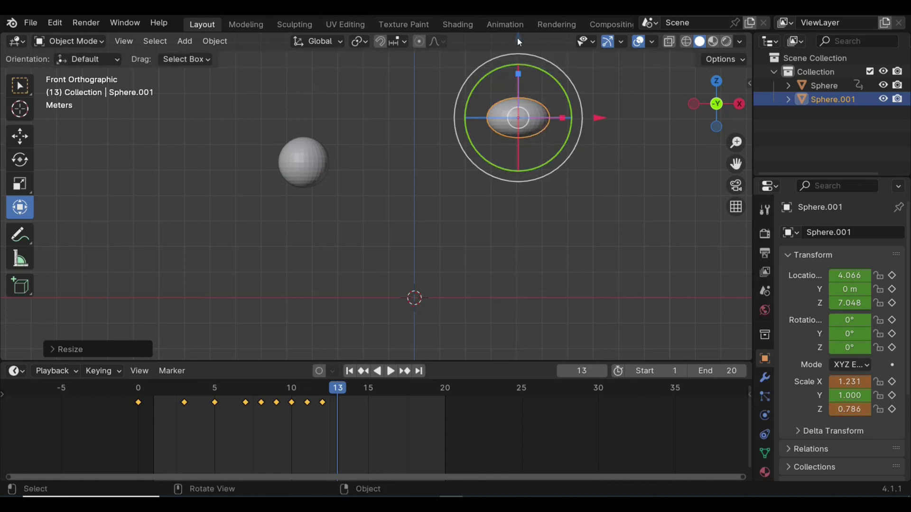
drag(517, 38, 517, 34)
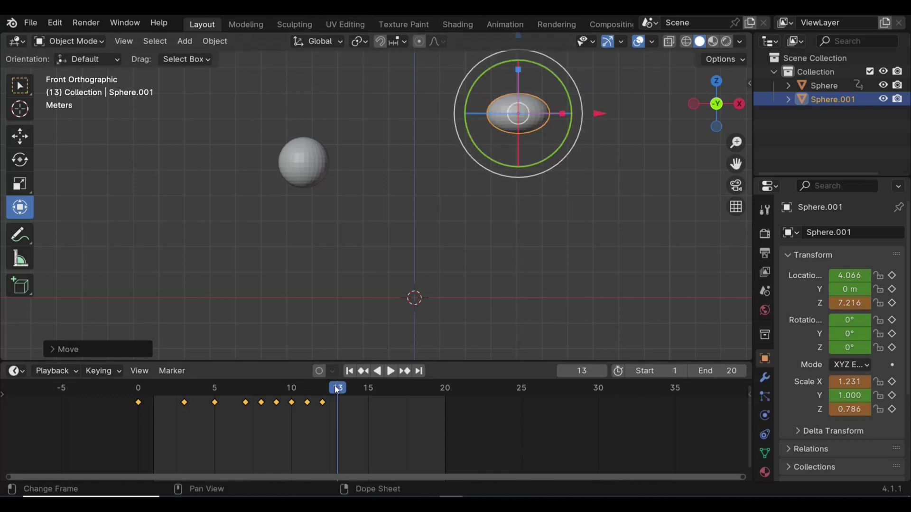
key(space)
drag(244, 398, 340, 399)
key(space)
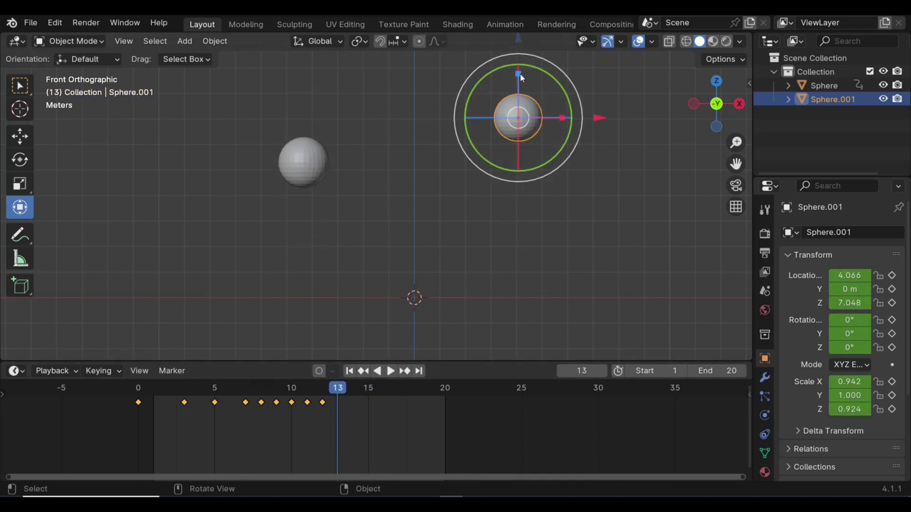
Step: Keyframe Sphere.001 at frame 13 squashed to scale X 1.214, Z 0.711 at Z 7.271
drag(520, 74, 520, 86)
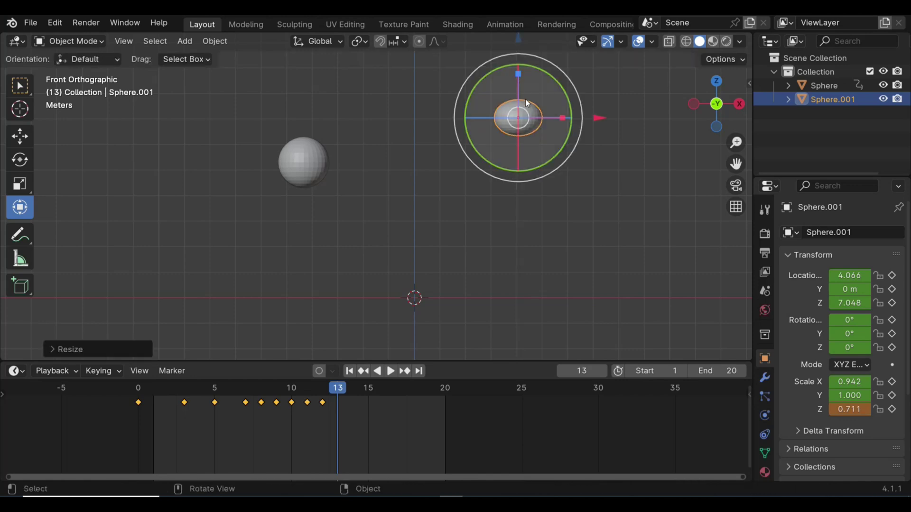
drag(564, 118, 575, 118)
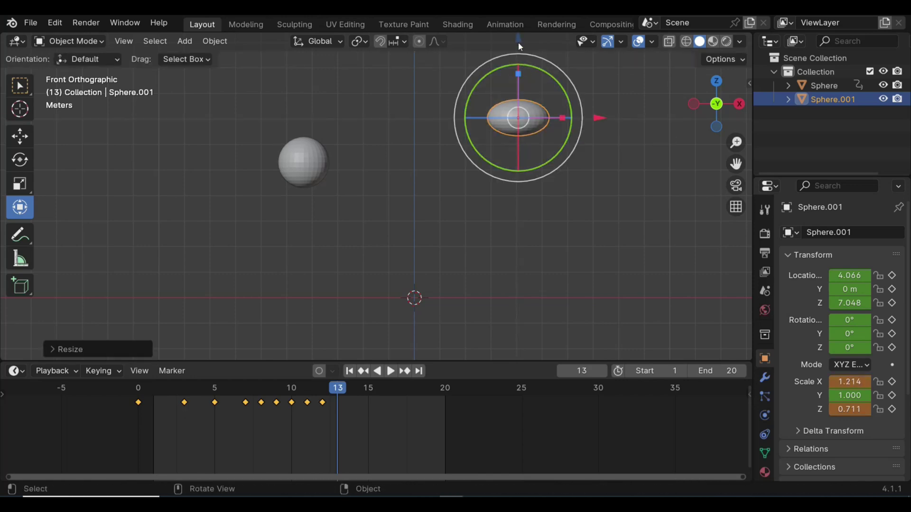
drag(518, 39, 519, 33)
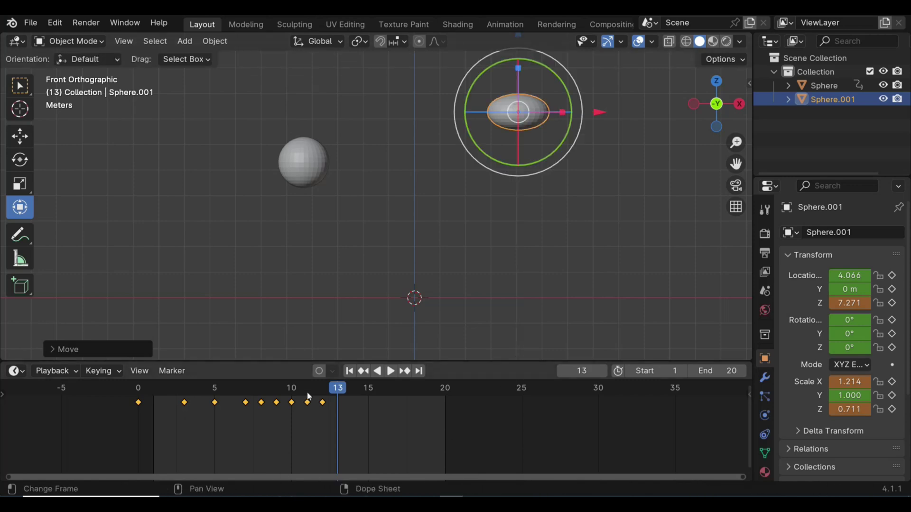
key(i)
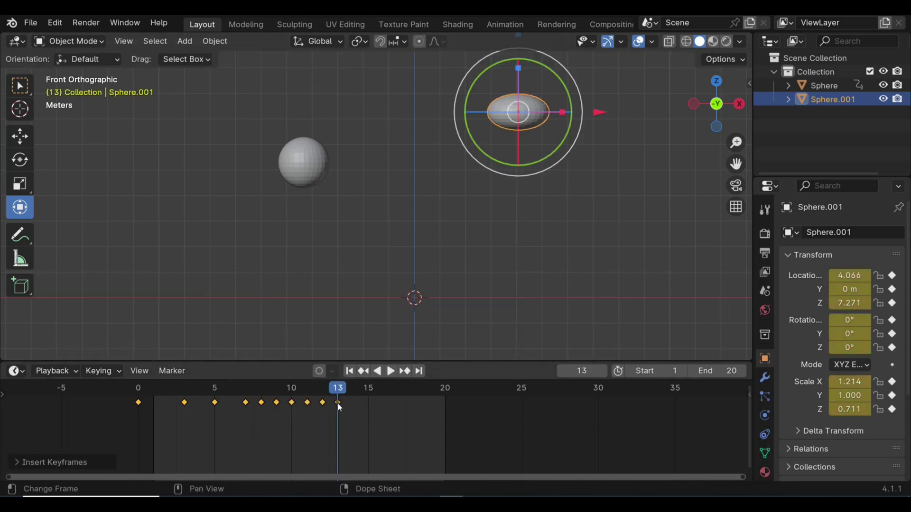
Step: At frame 14, pose Sphere.001 flatter and wider (scale X 1.433, Z 0.564) at Z 7.420
drag(341, 389, 350, 391)
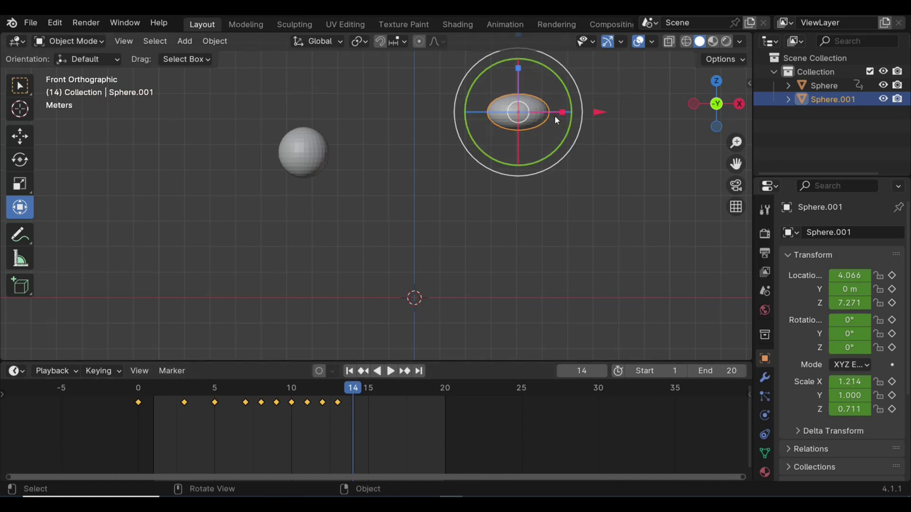
drag(563, 111, 569, 112)
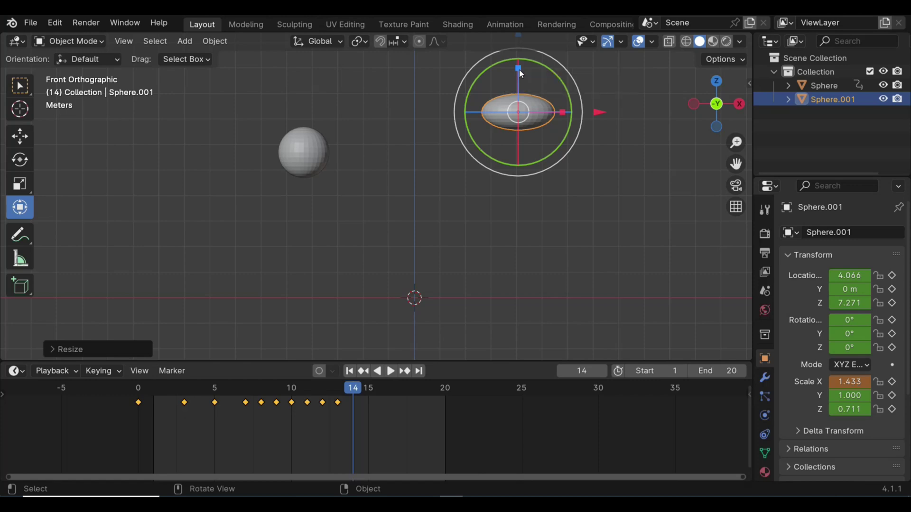
drag(519, 70, 521, 92)
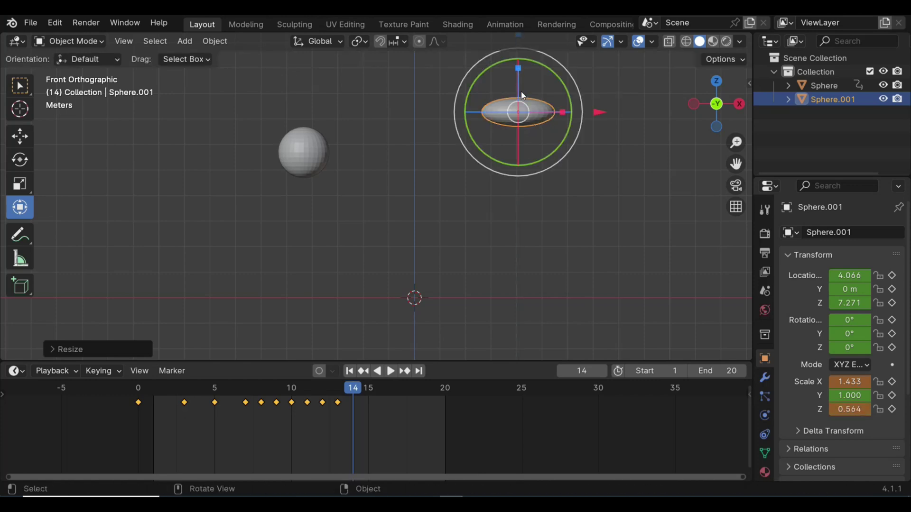
drag(519, 35, 519, 357)
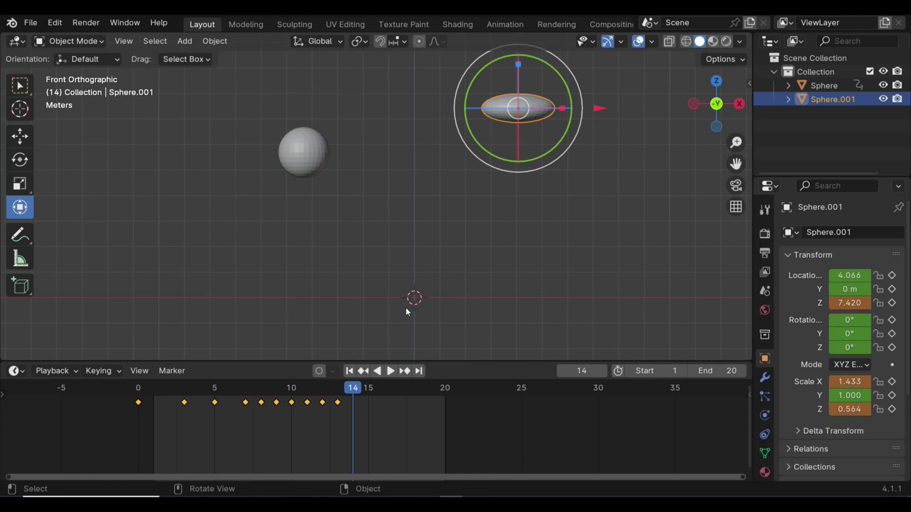
Step: Key the frame-14 pose, then set frame 15 to scale X 1.090, Z 0.747 at Z 7.234
key(i)
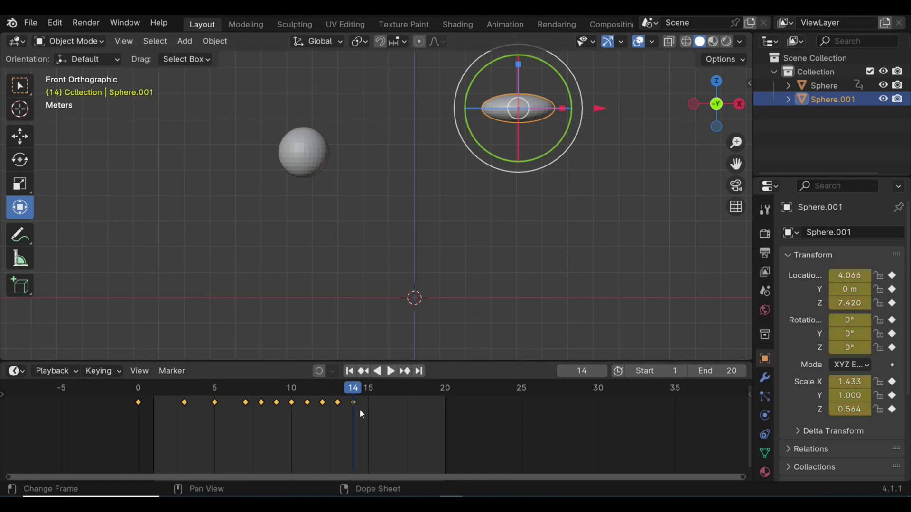
drag(353, 395, 366, 394)
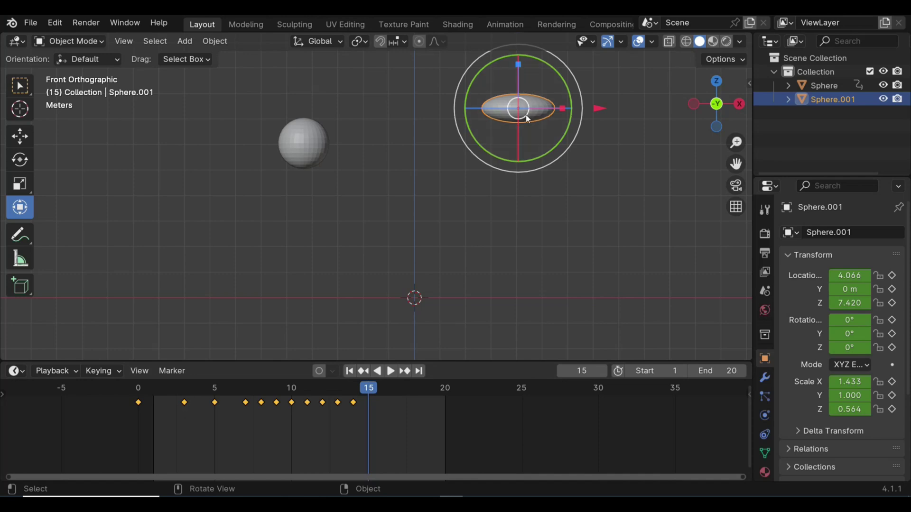
drag(517, 68, 518, 47)
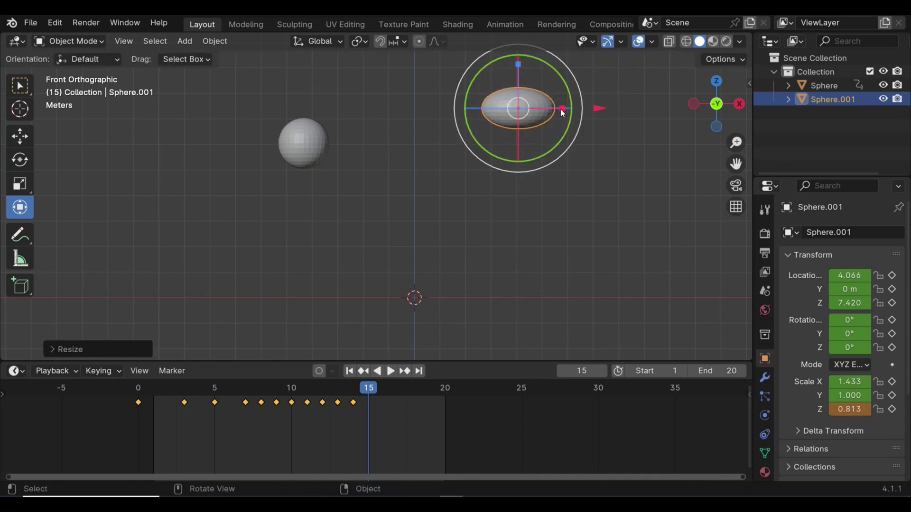
drag(562, 108, 542, 109)
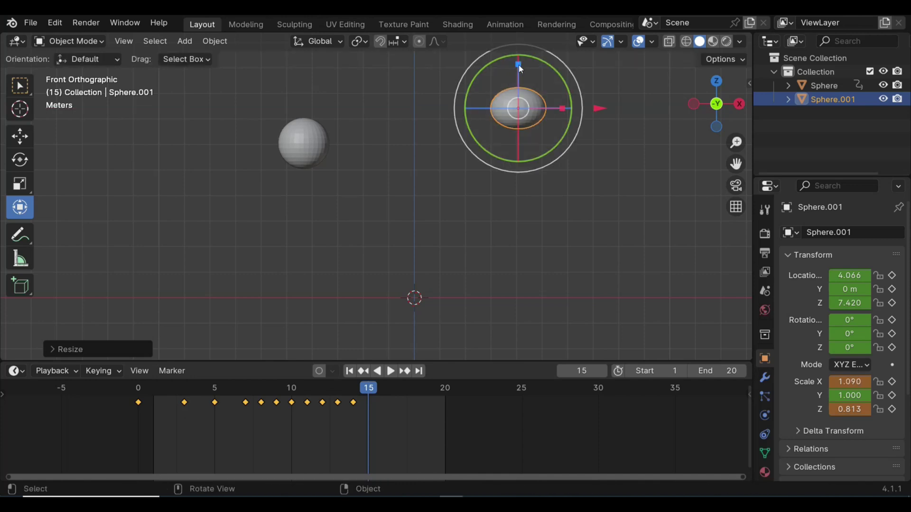
drag(519, 67, 521, 71)
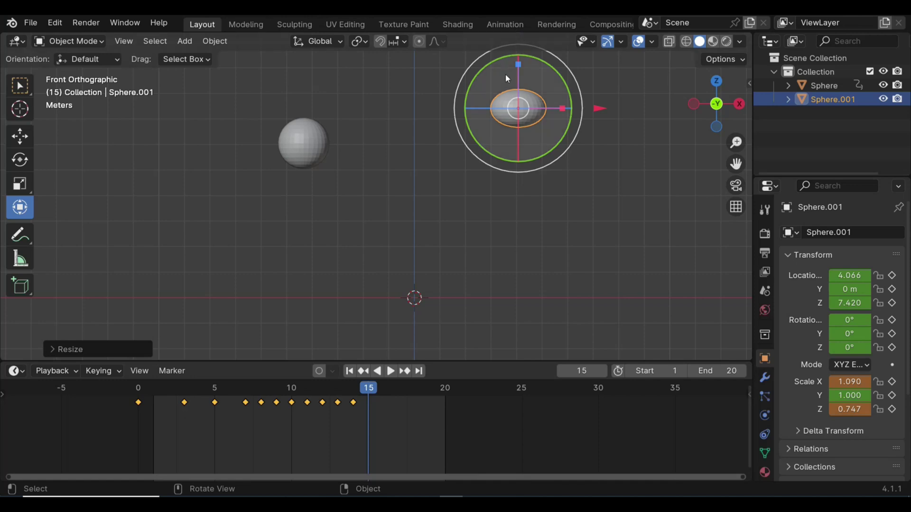
shift+scroll(506, 76, up, 5)
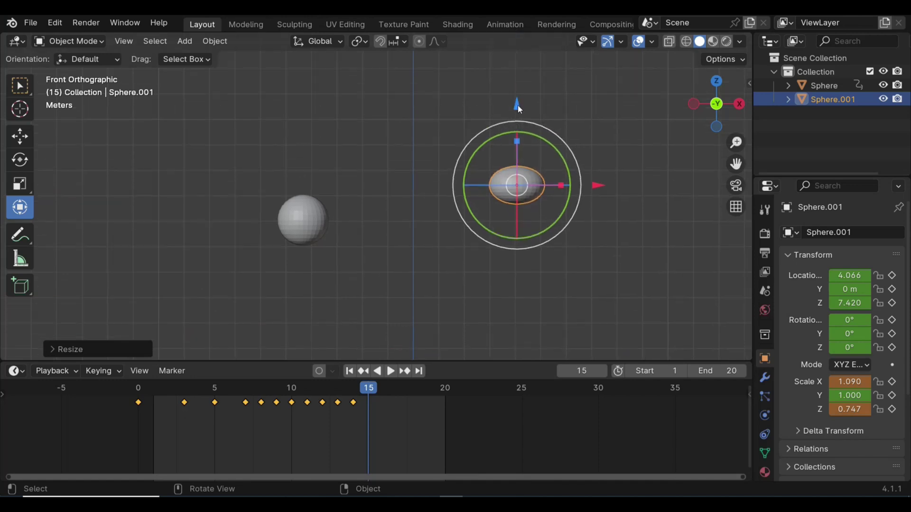
drag(517, 105, 519, 115)
scroll(522, 200, down, 1)
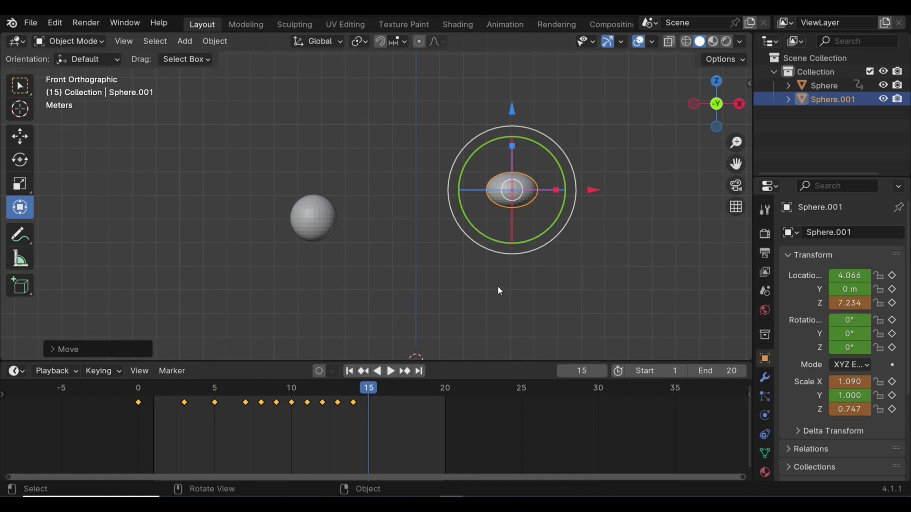
Step: Key the frame-15 pose and preview the animation, returning to frame 16
key(i)
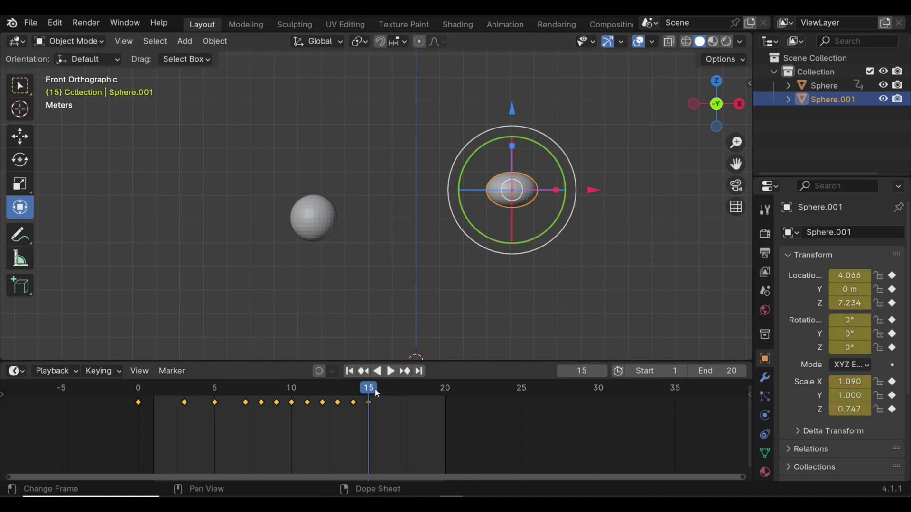
drag(374, 388, 382, 391)
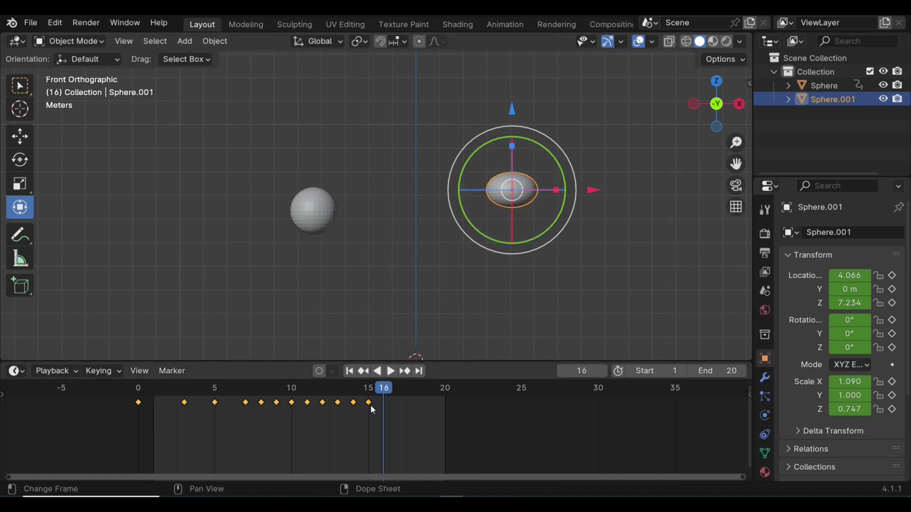
key(space)
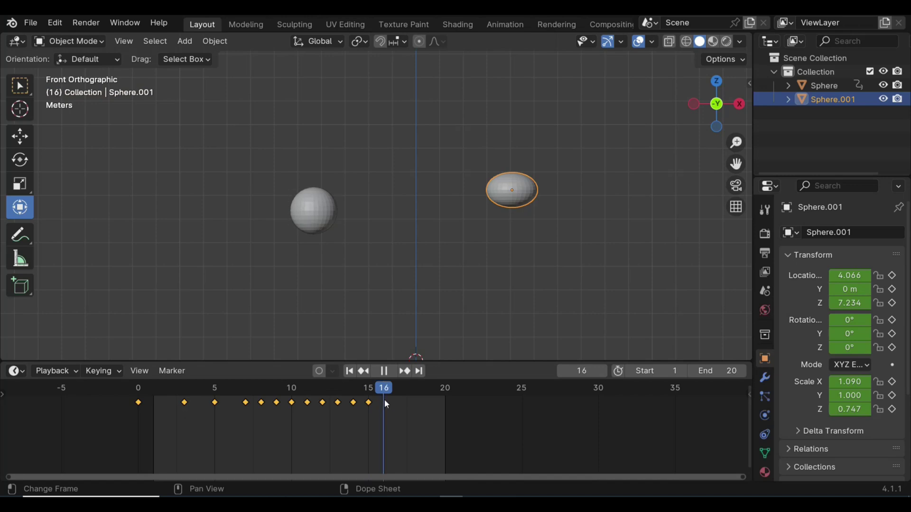
drag(407, 400, 388, 401)
key(space)
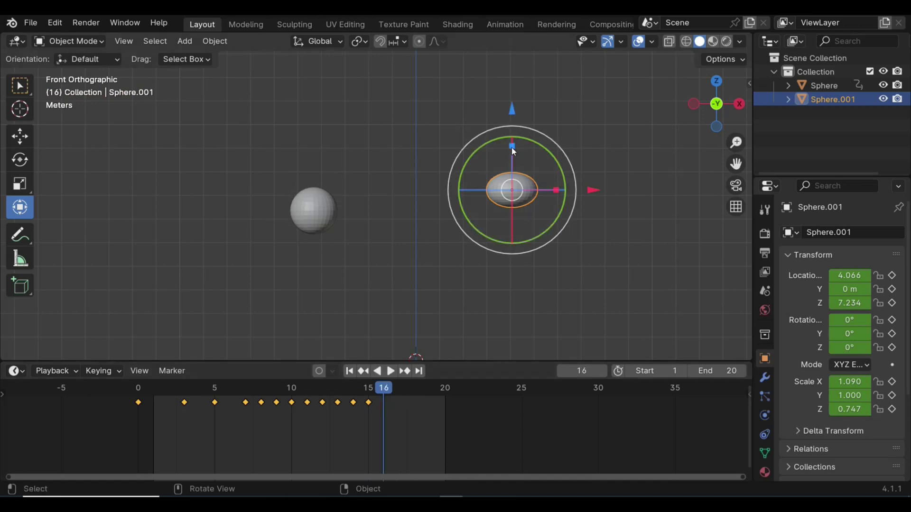
Step: Keyframe Sphere.001 at frame 16 with scale X 0.969, Z 0.930 at height 7.053
drag(512, 146, 513, 136)
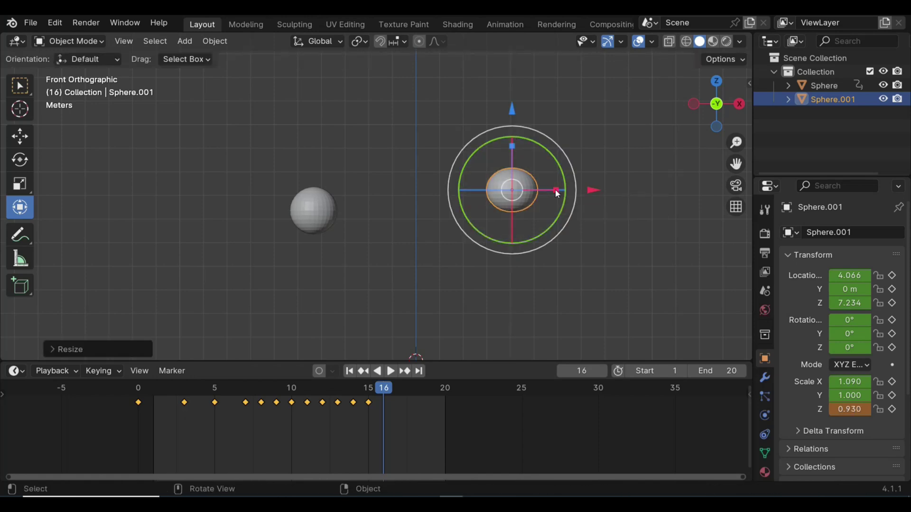
drag(557, 191, 545, 192)
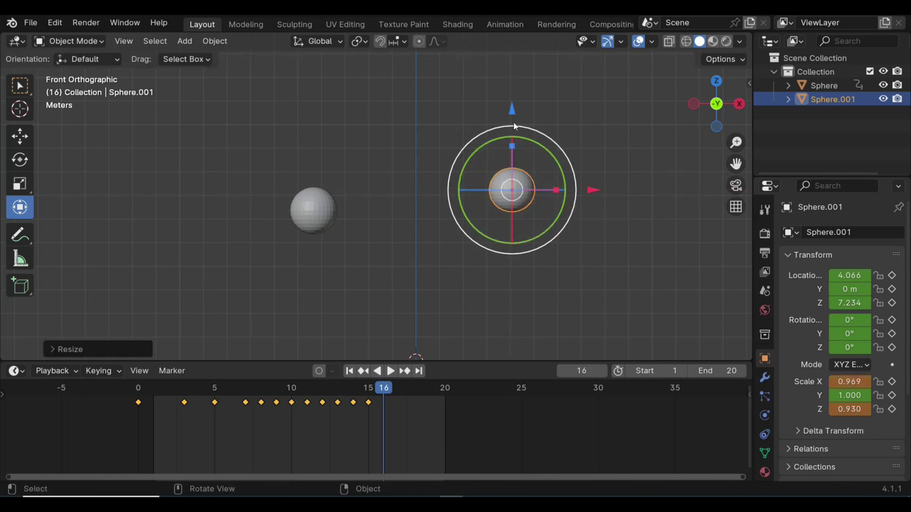
drag(513, 116, 516, 132)
key(i)
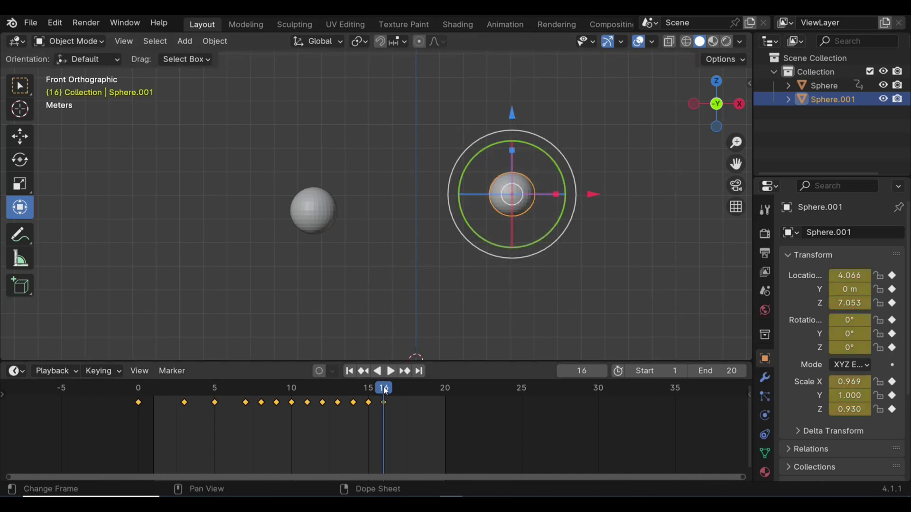
Step: Keyframe Sphere.001 at frame 17 stretched tall (scale X 0.891, Z 1.082) at Z 6.932
key(space)
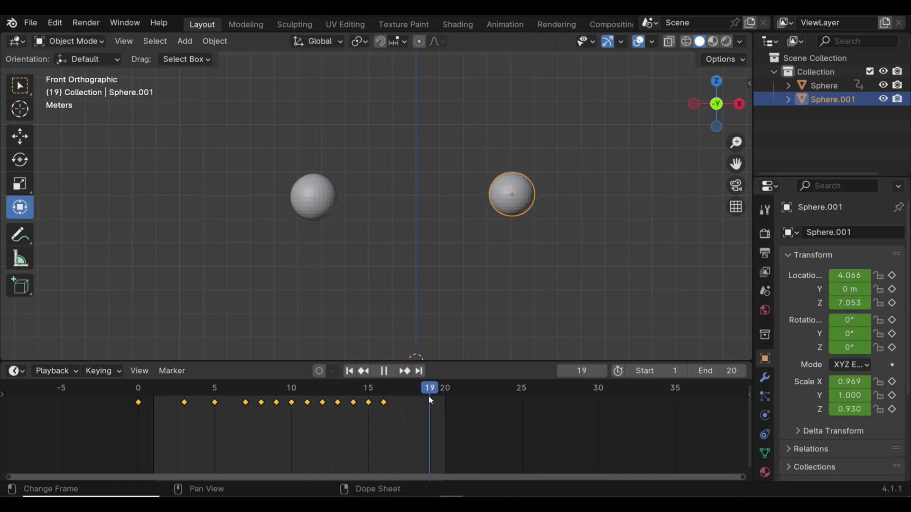
mouse_move(395, 400)
mouse_down()
mouse_move(323, 399)
mouse_move(394, 400)
mouse_up()
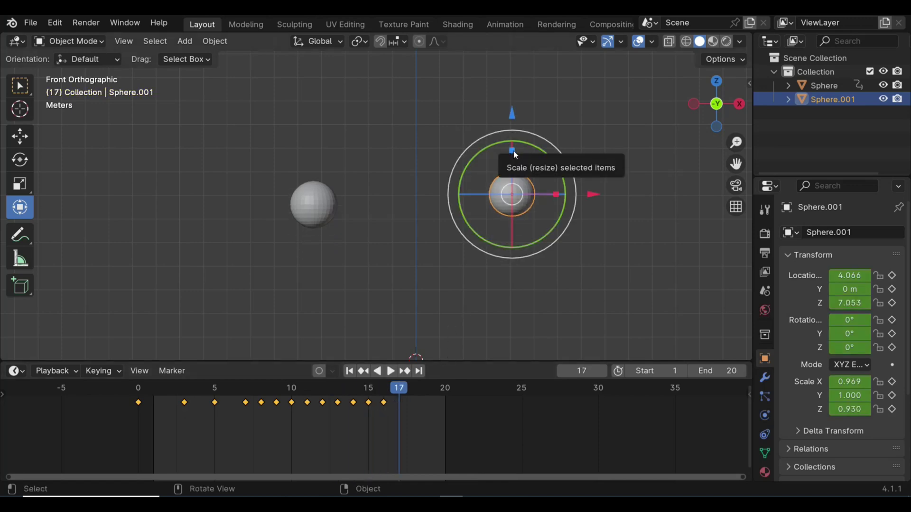
drag(514, 150, 511, 138)
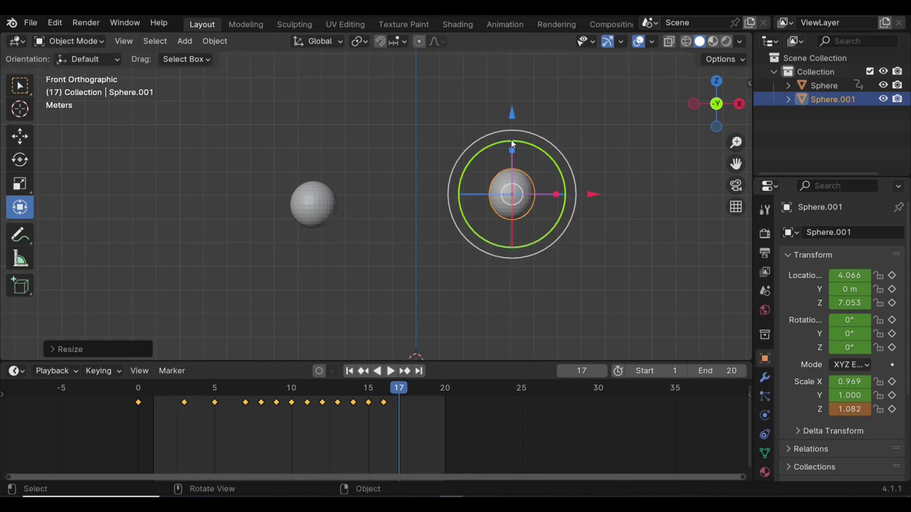
drag(556, 195, 550, 196)
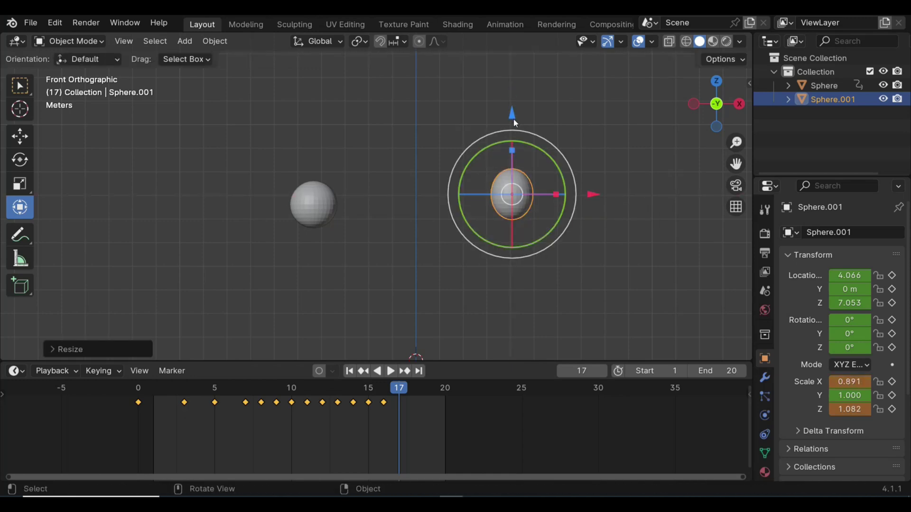
drag(513, 120, 514, 124)
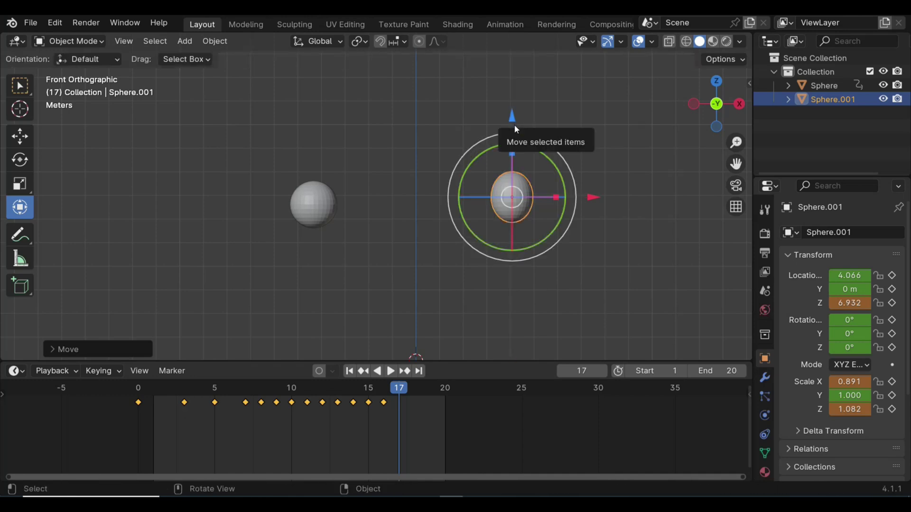
key(i)
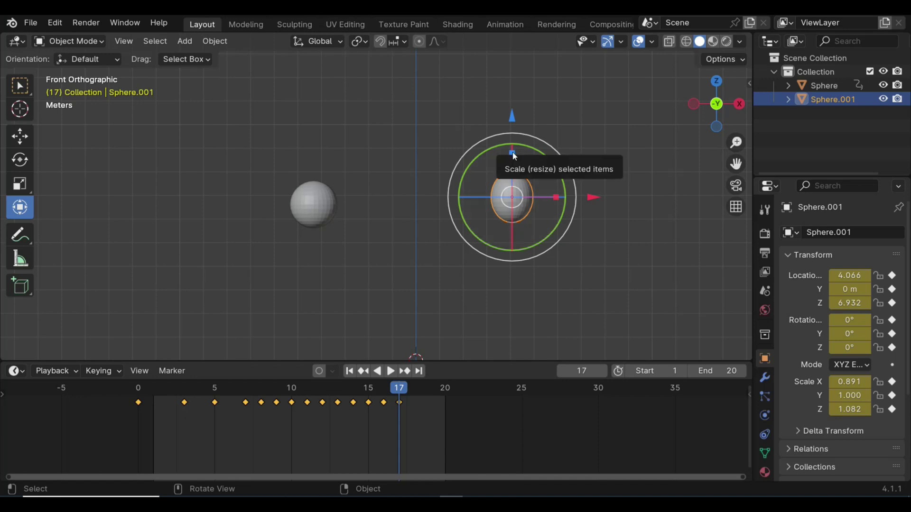
Step: Squash and widen Sphere.001 slightly, then move further along the timeline
drag(512, 153, 513, 163)
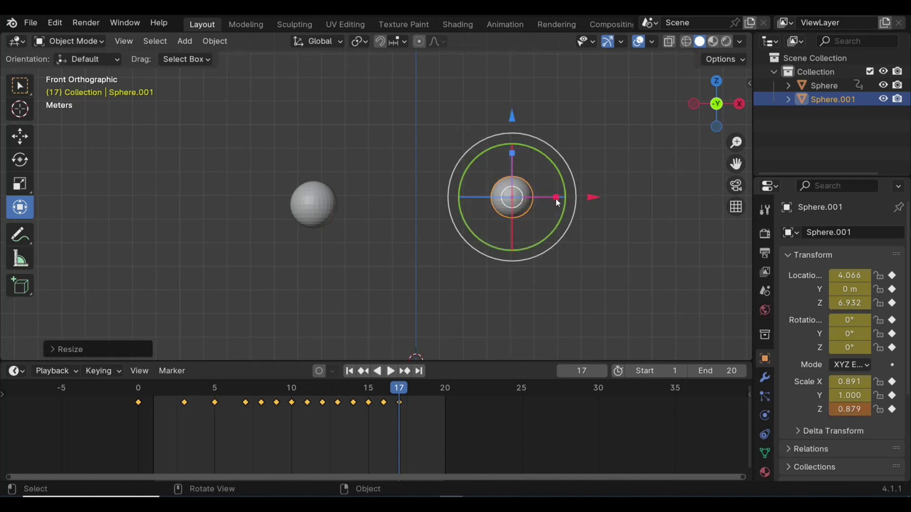
drag(557, 197, 564, 197)
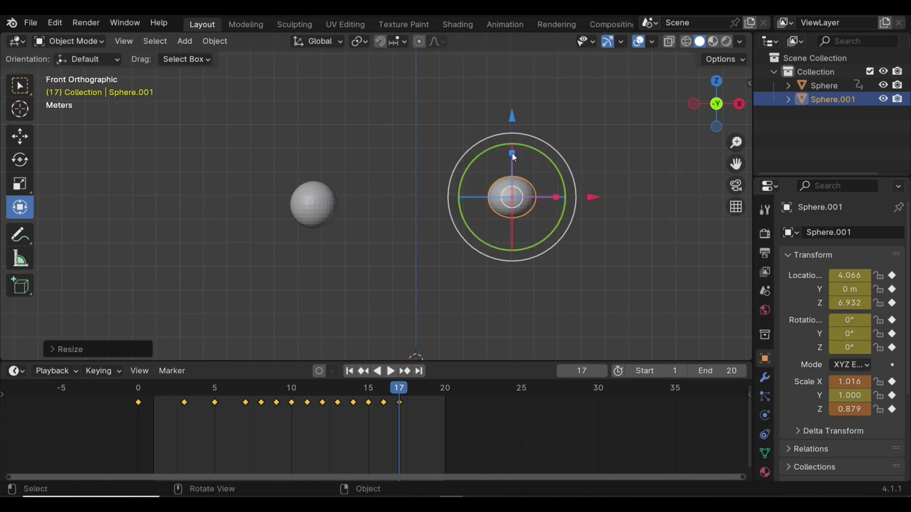
drag(512, 153, 511, 148)
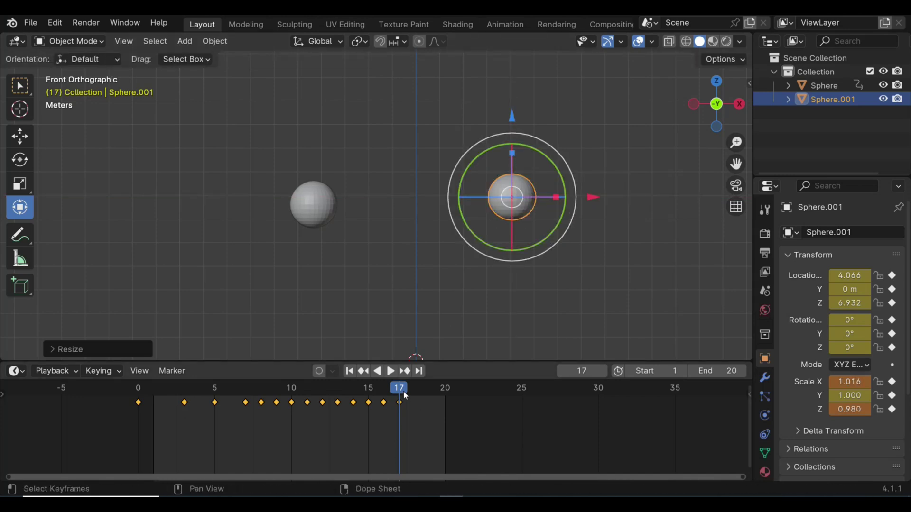
drag(400, 390, 416, 403)
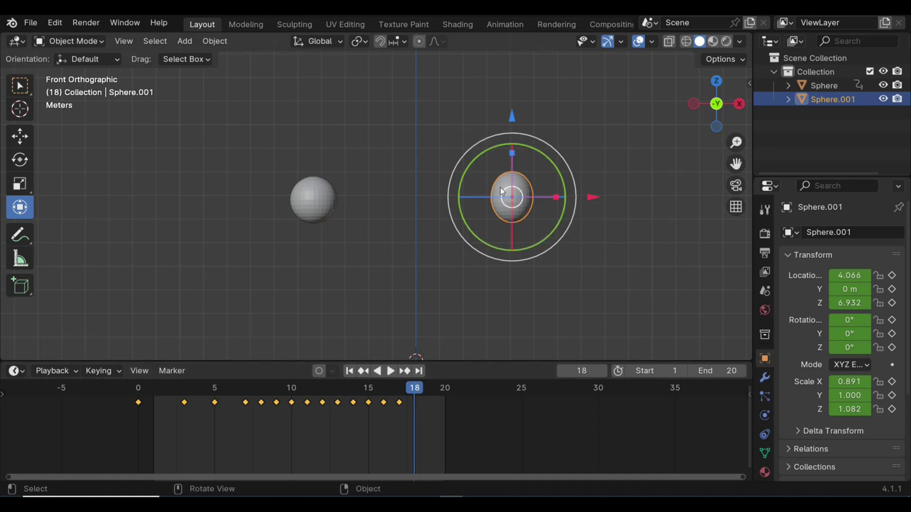
Step: At frame 18, squash Sphere.001 along Z and bring its X and Z scale toward 1.0
drag(514, 155, 514, 160)
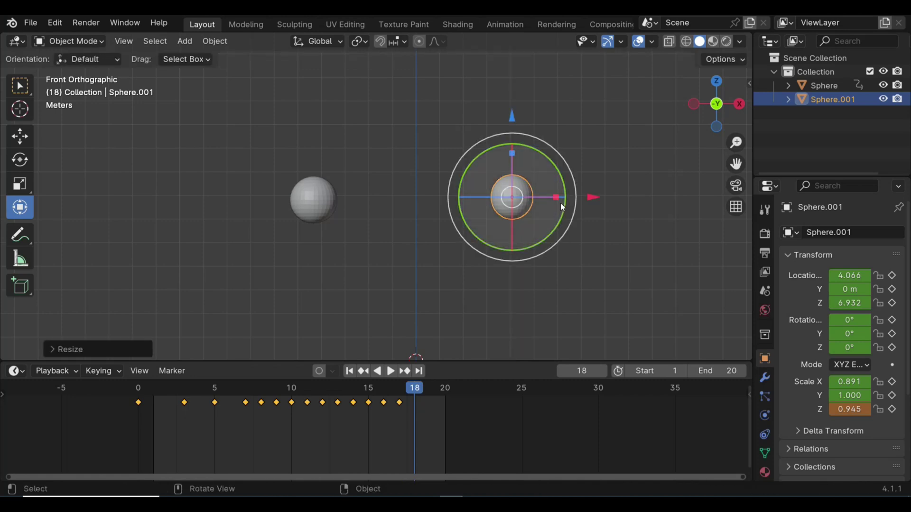
drag(558, 196, 563, 200)
drag(512, 153, 512, 145)
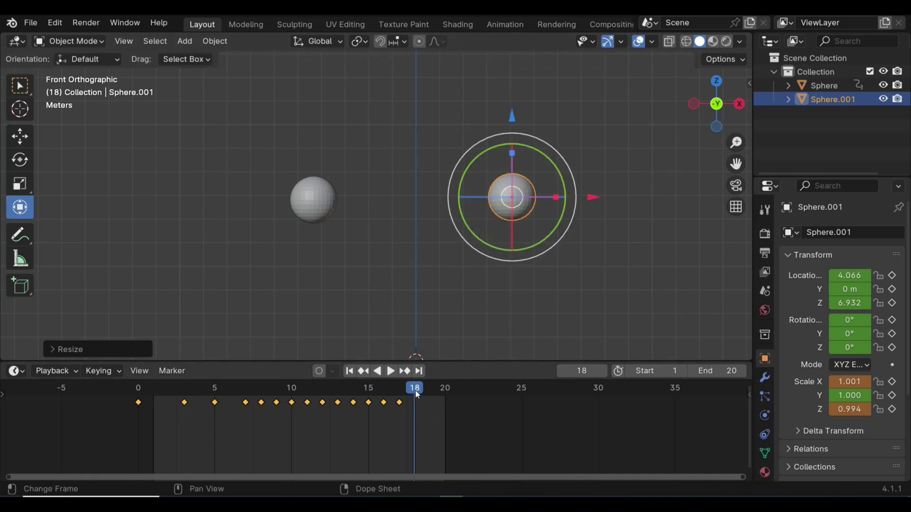
Step: At frame 20, set Sphere.001 nearly round with scale X 1.043 and Z 1.018 for keying
drag(415, 391, 445, 393)
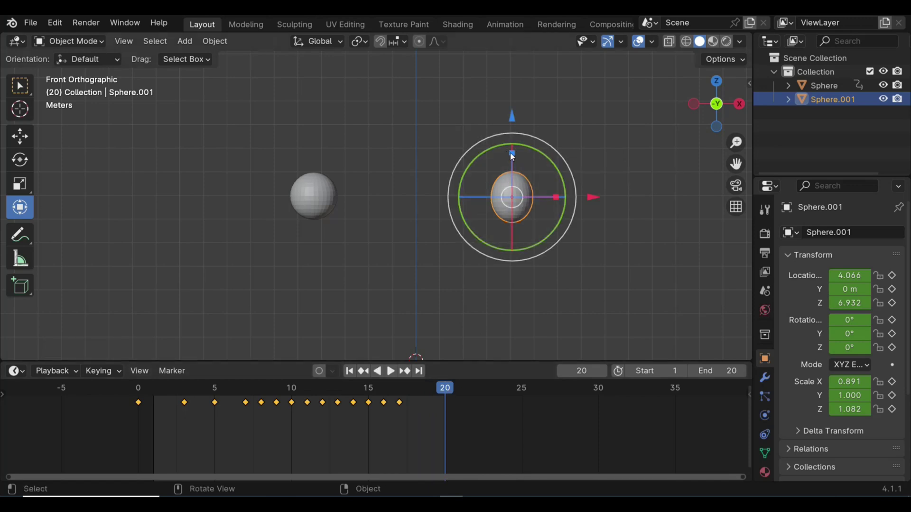
drag(512, 153, 512, 161)
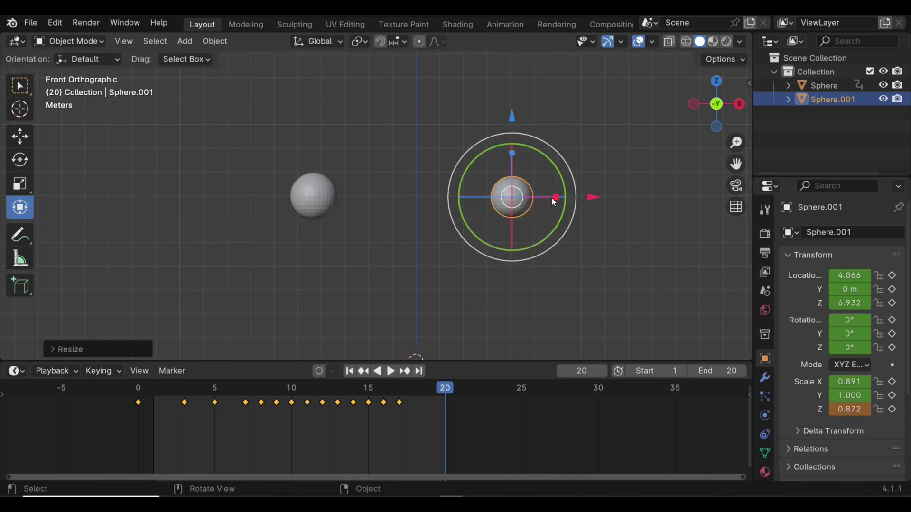
drag(557, 196, 563, 196)
drag(512, 155, 512, 147)
drag(556, 197, 561, 197)
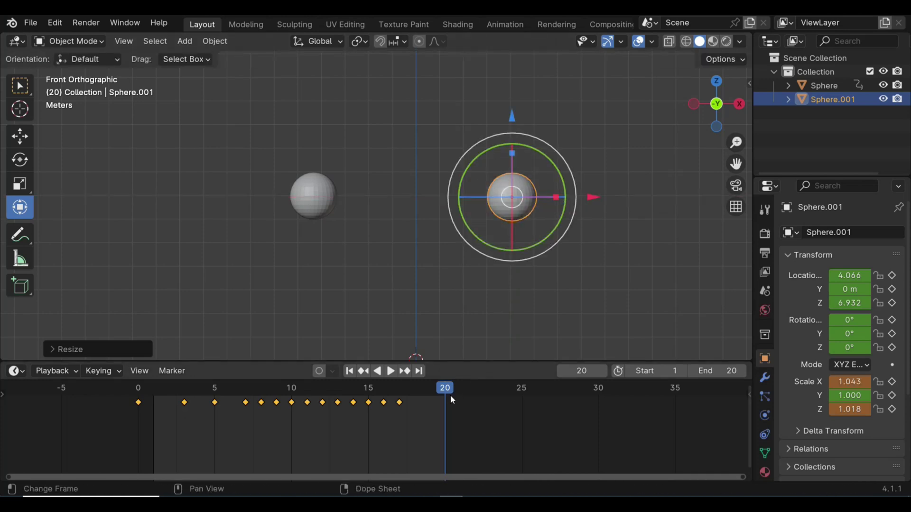
key(i)
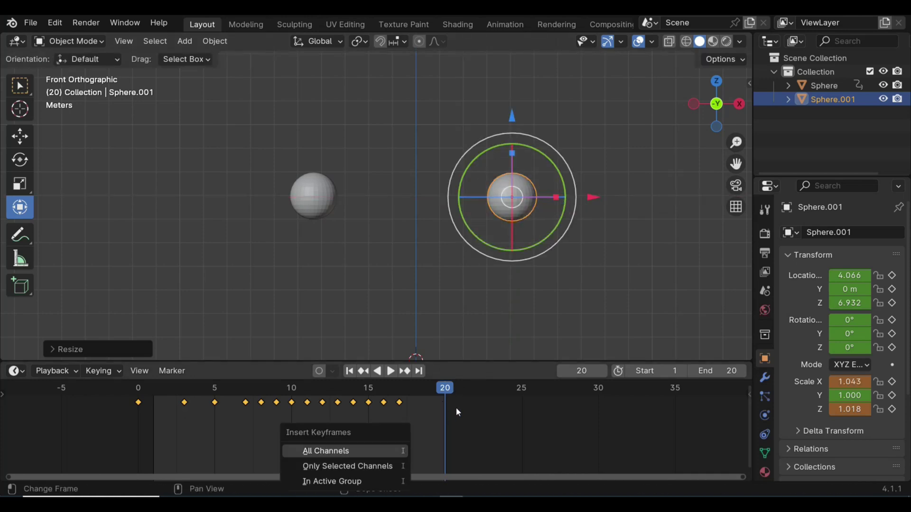
Step: Keyframe the frame-20 pose, rewind to the start and play the animation once
key(i)
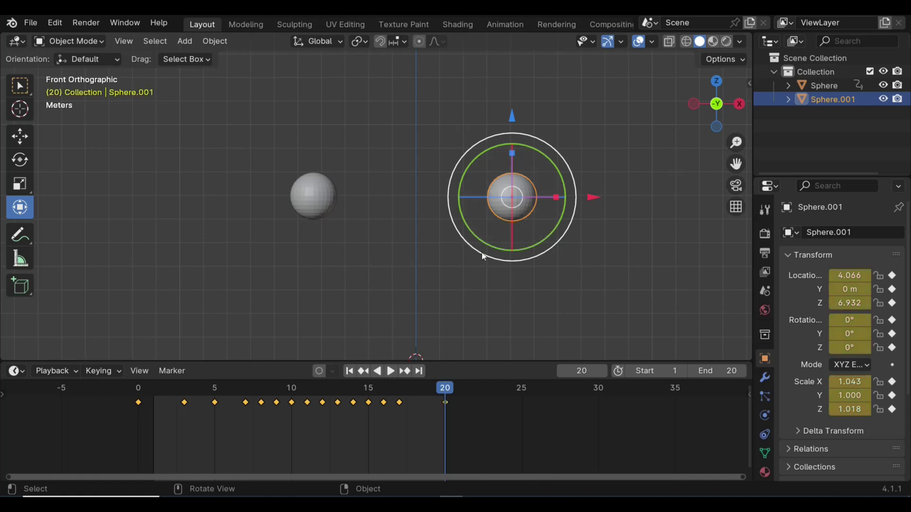
drag(443, 396, 113, 410)
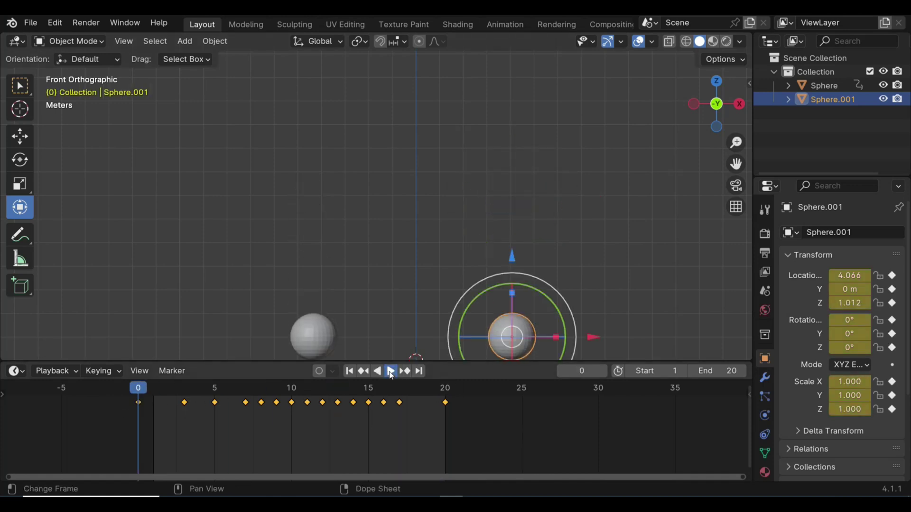
click(391, 373)
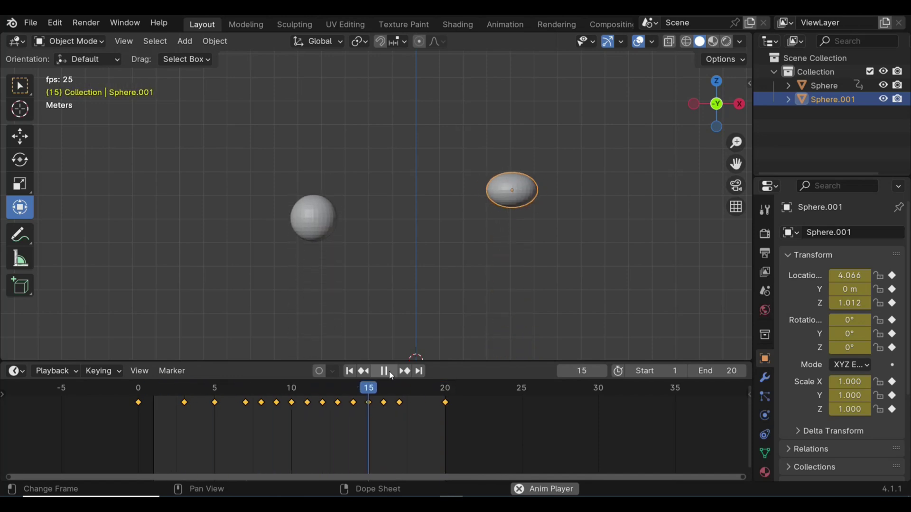
click(387, 373)
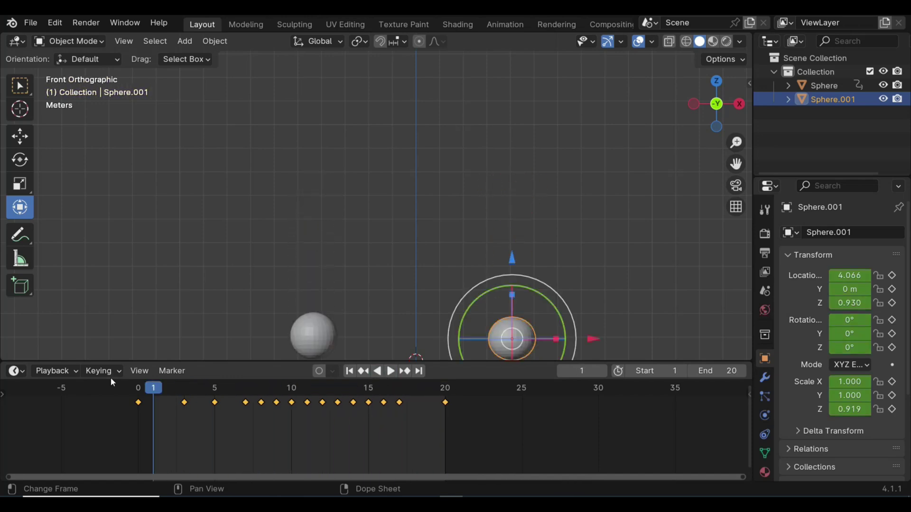
Step: Replay the animation and scrub to frames 14 and 2 to compare the spheres
key(space)
click(84, 397)
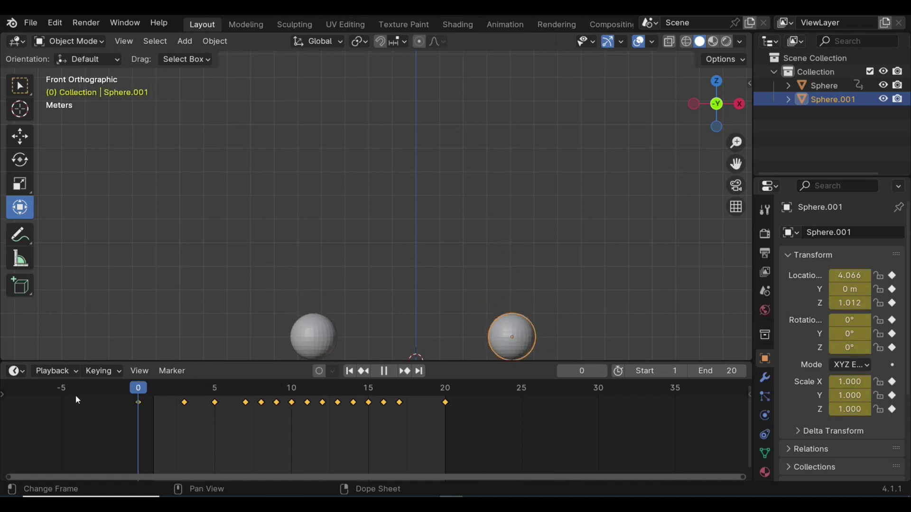
drag(72, 395, 111, 391)
drag(138, 404, 112, 400)
Step: Replay the animation several times, scrub back to the first frames, and stop at frame 0
click(391, 371)
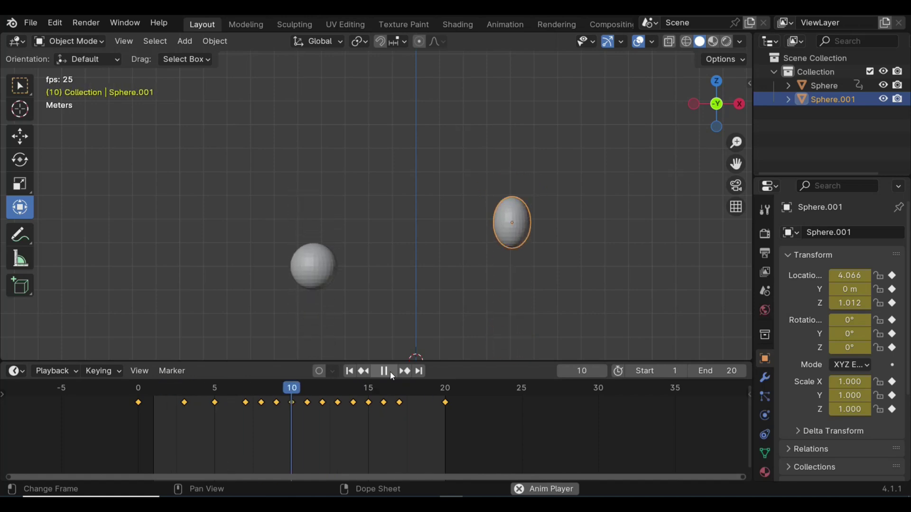
click(390, 372)
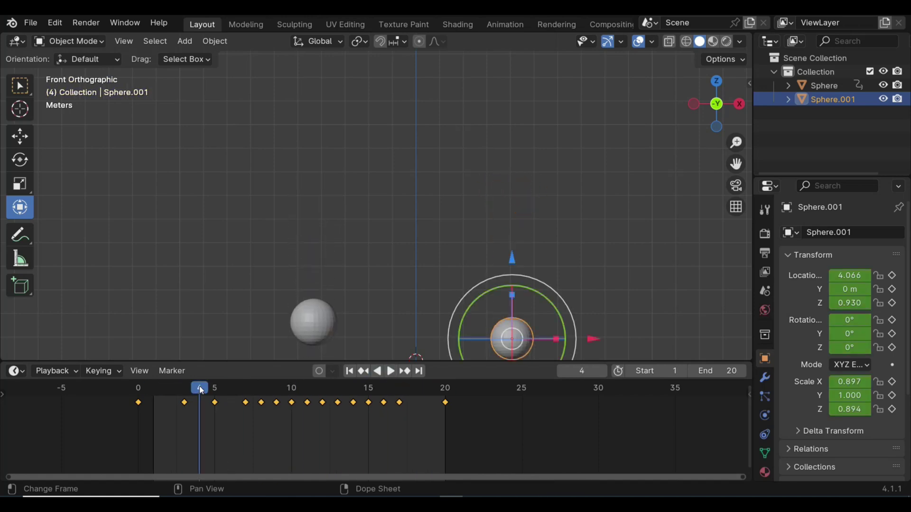
click(138, 392)
key(space)
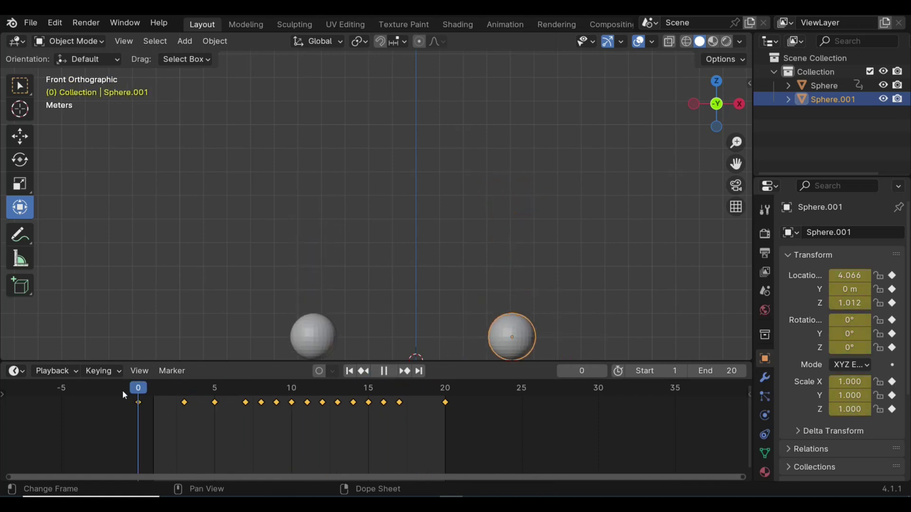
key(space)
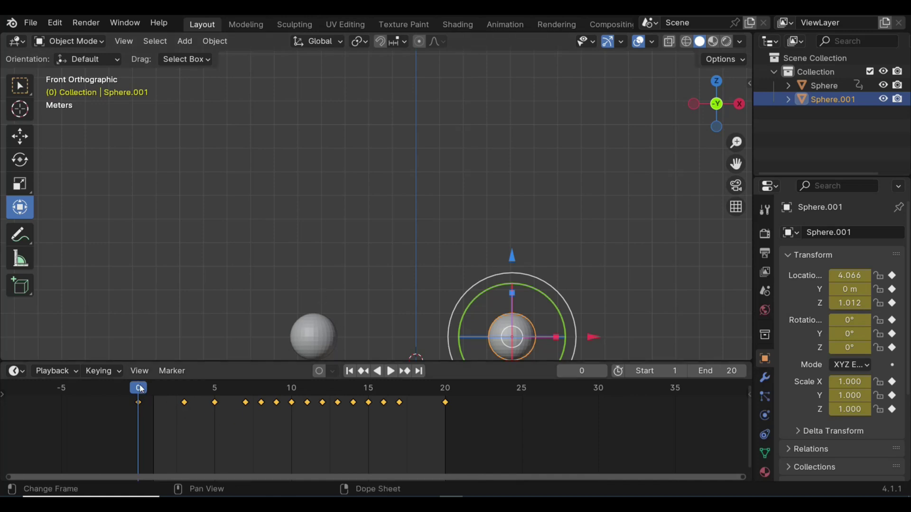
key(space)
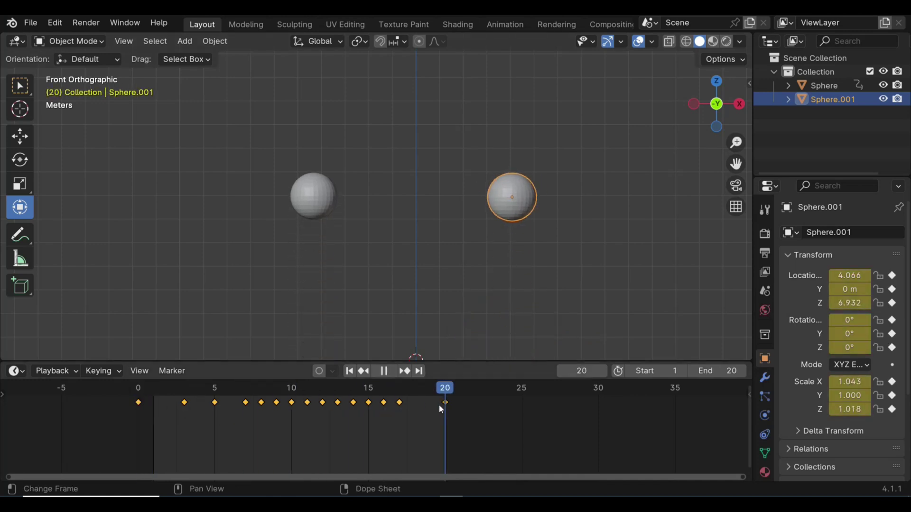
drag(440, 405, 136, 415)
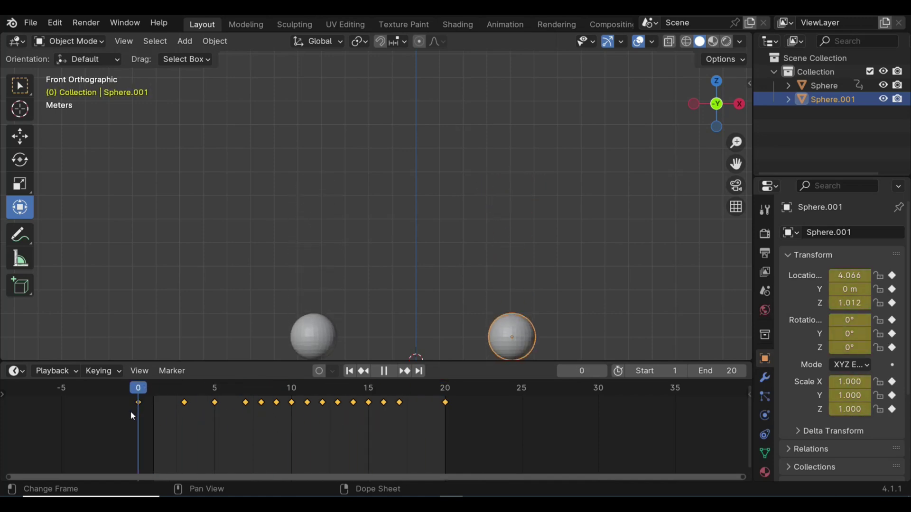
key(space)
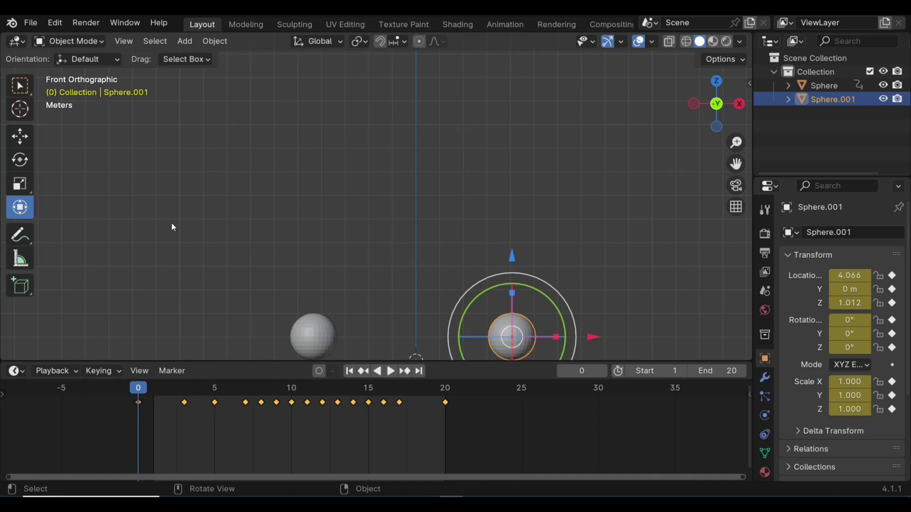